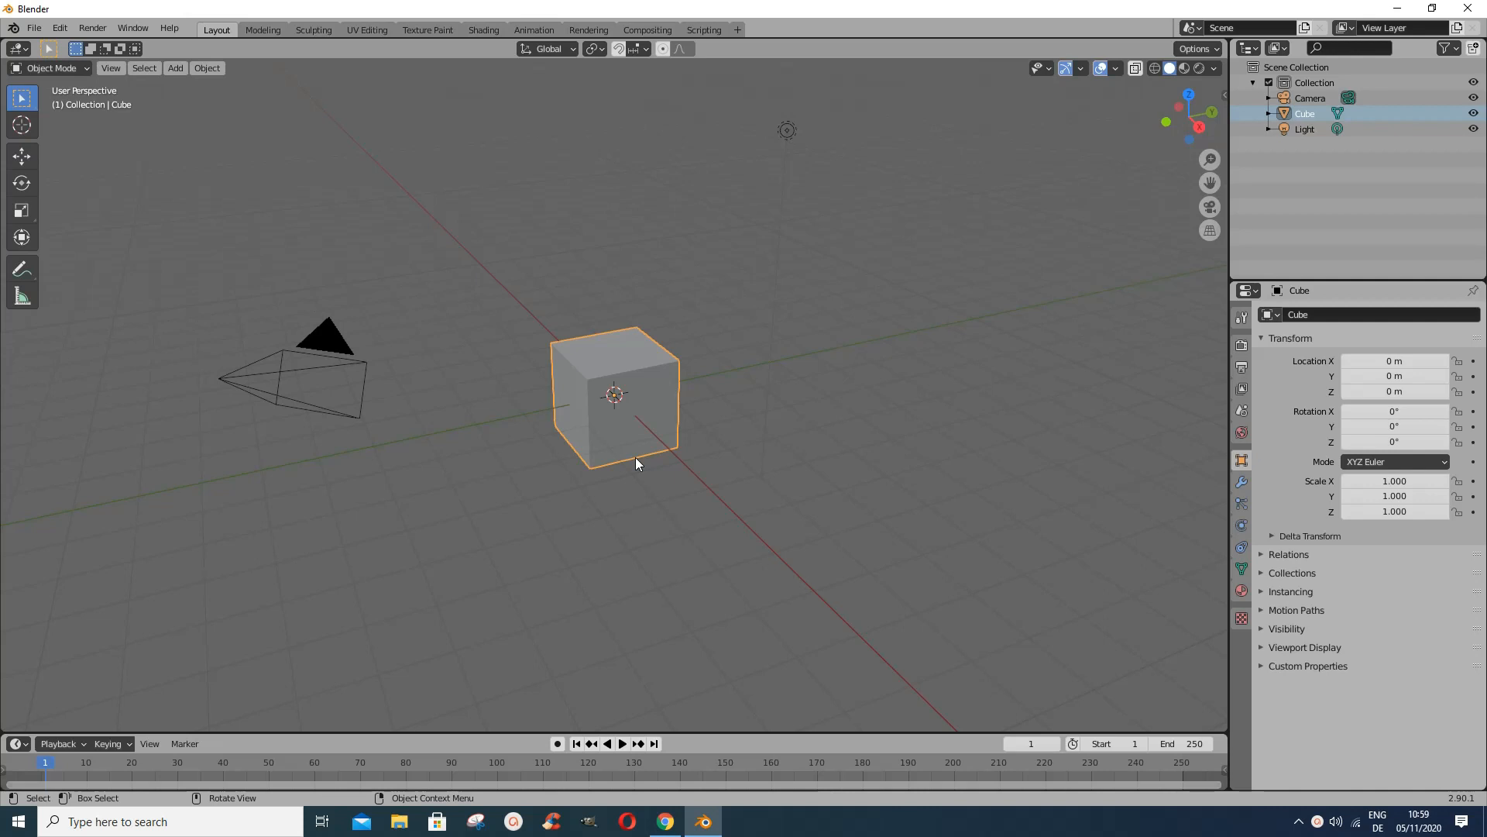
# Step: Delete the default cube and add a mesh plane in its place
pyautogui.press('Delete')
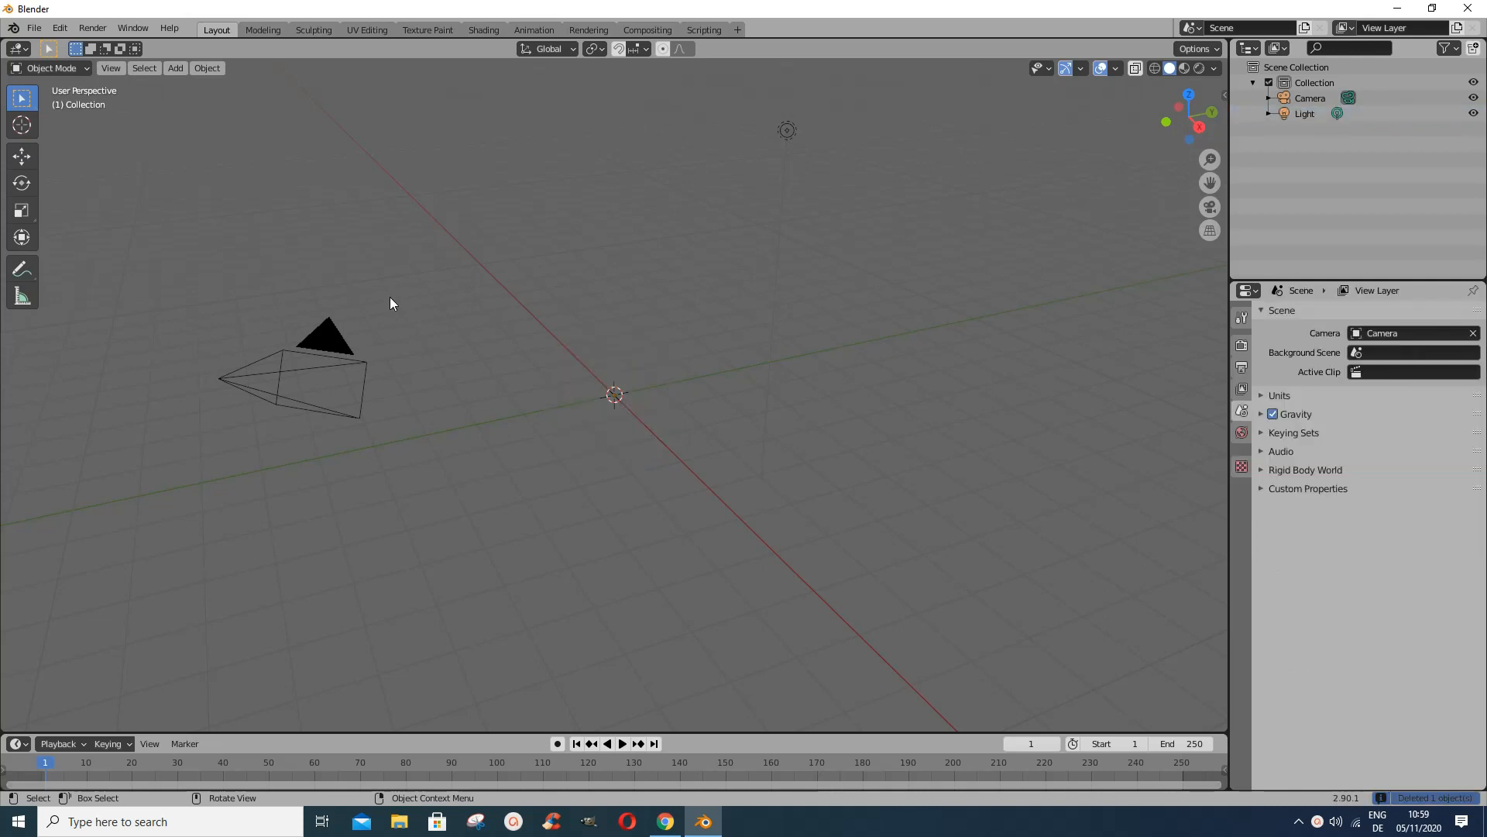
pyautogui.click(174, 68)
pyautogui.moveTo(182, 89)
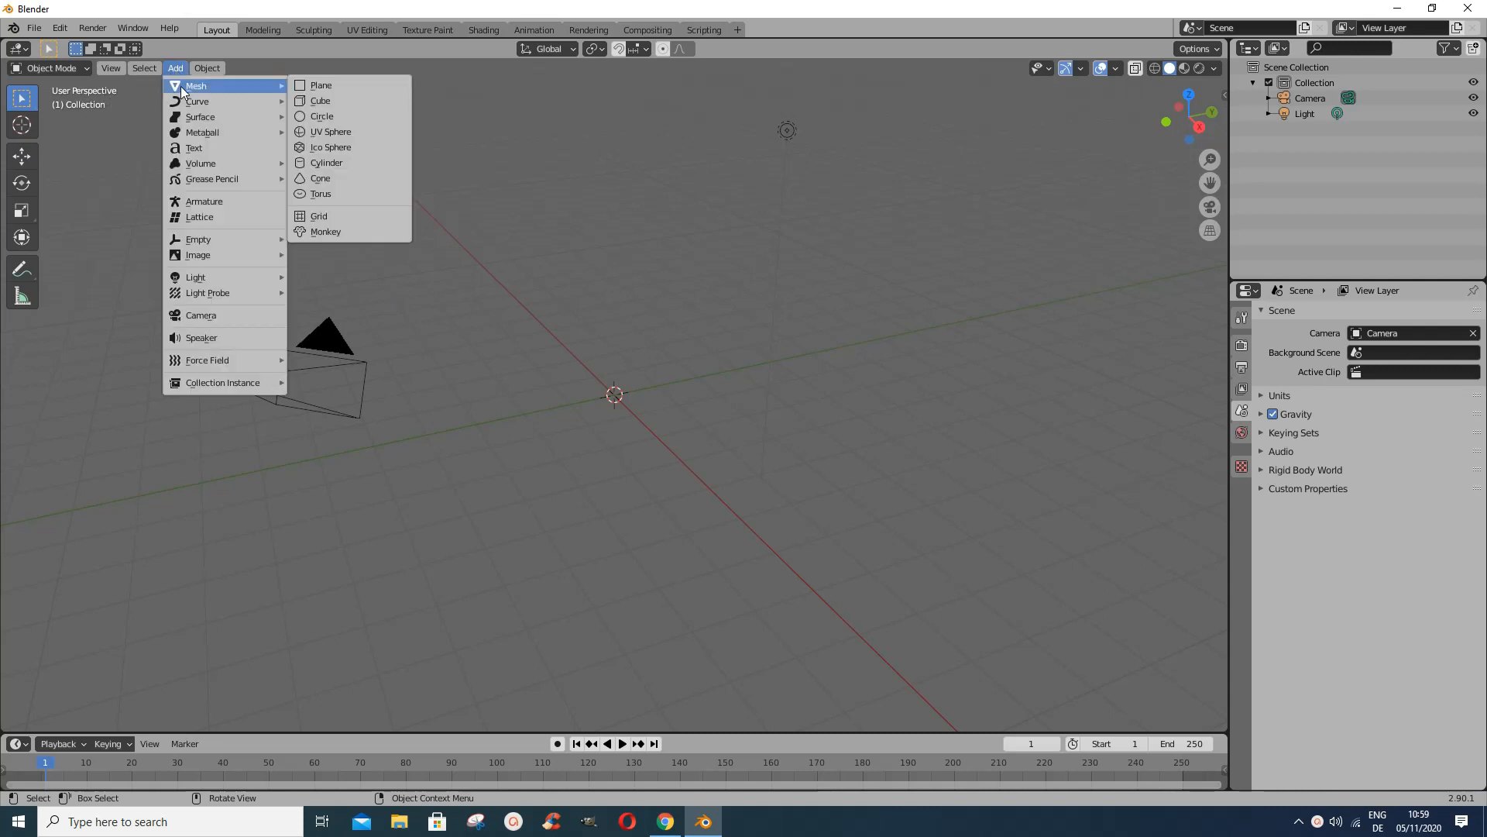
pyautogui.click(316, 86)
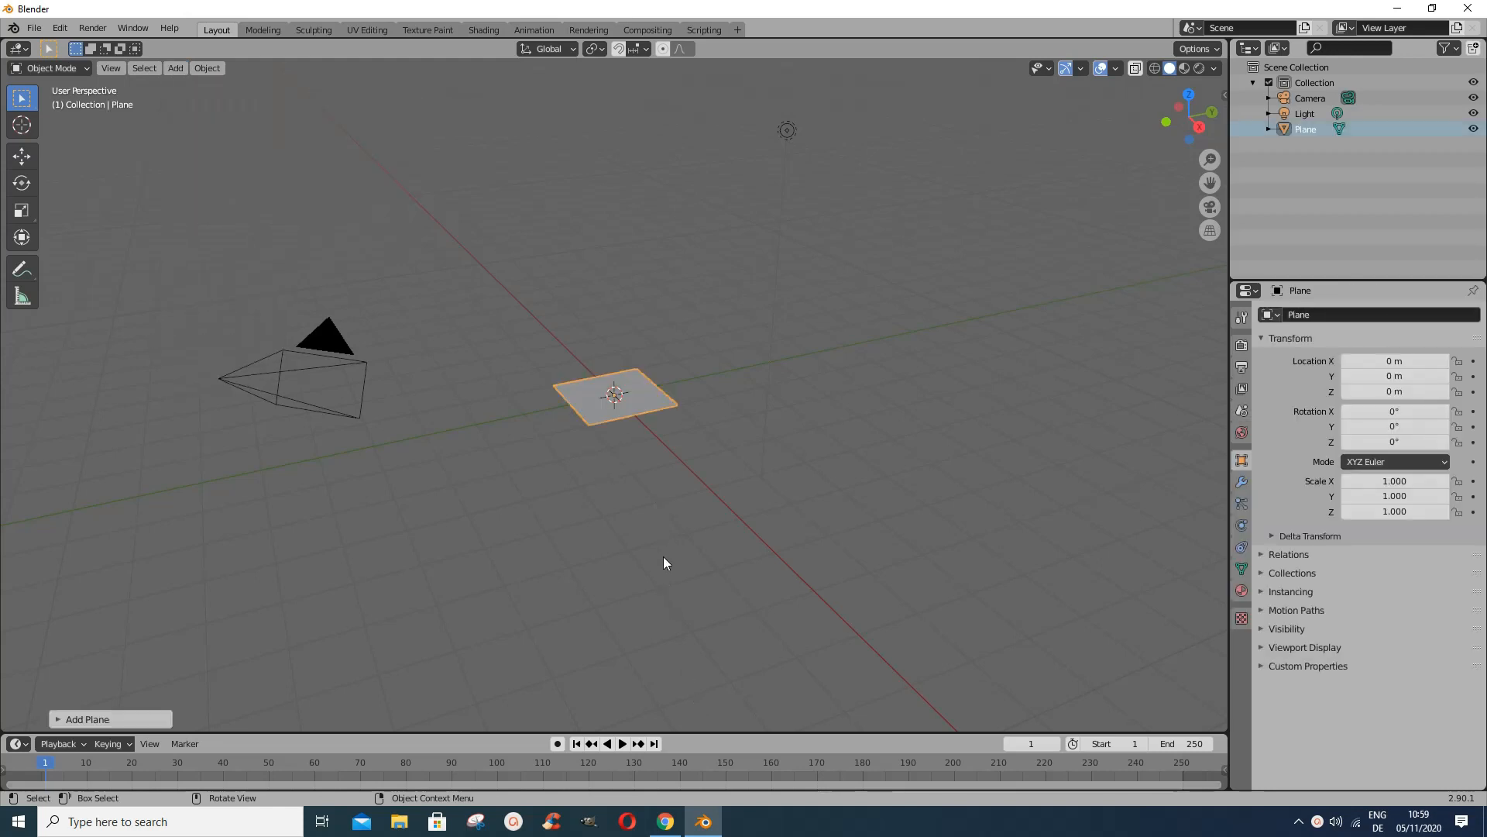
# Step: Switch the new plane from Object Mode to Edit Mode
pyautogui.scroll(1, 663, 560)
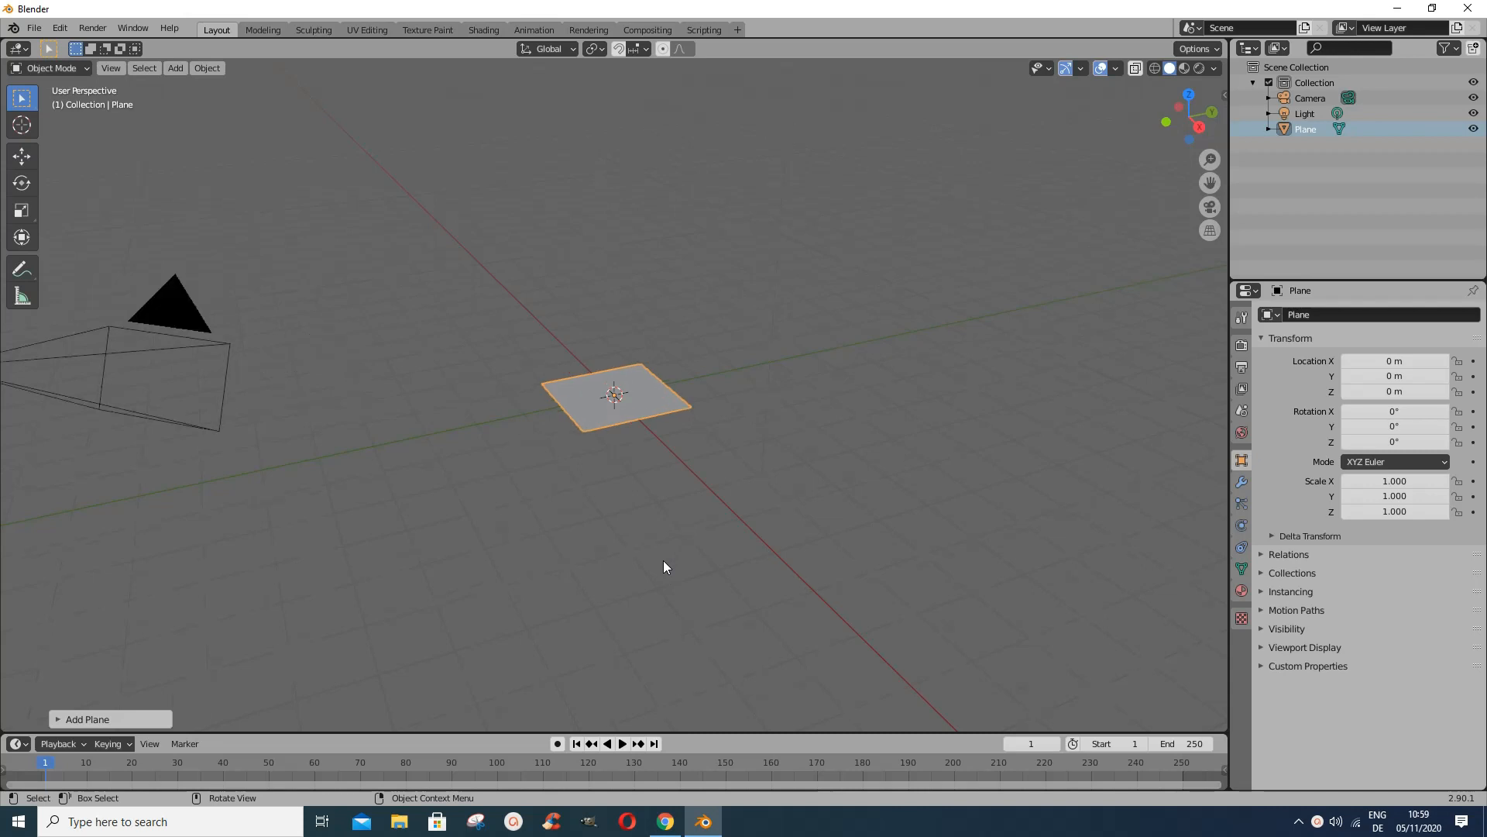
pyautogui.middleClick(663, 560)
pyautogui.scroll(1, 663, 560)
pyautogui.middleClick(664, 560)
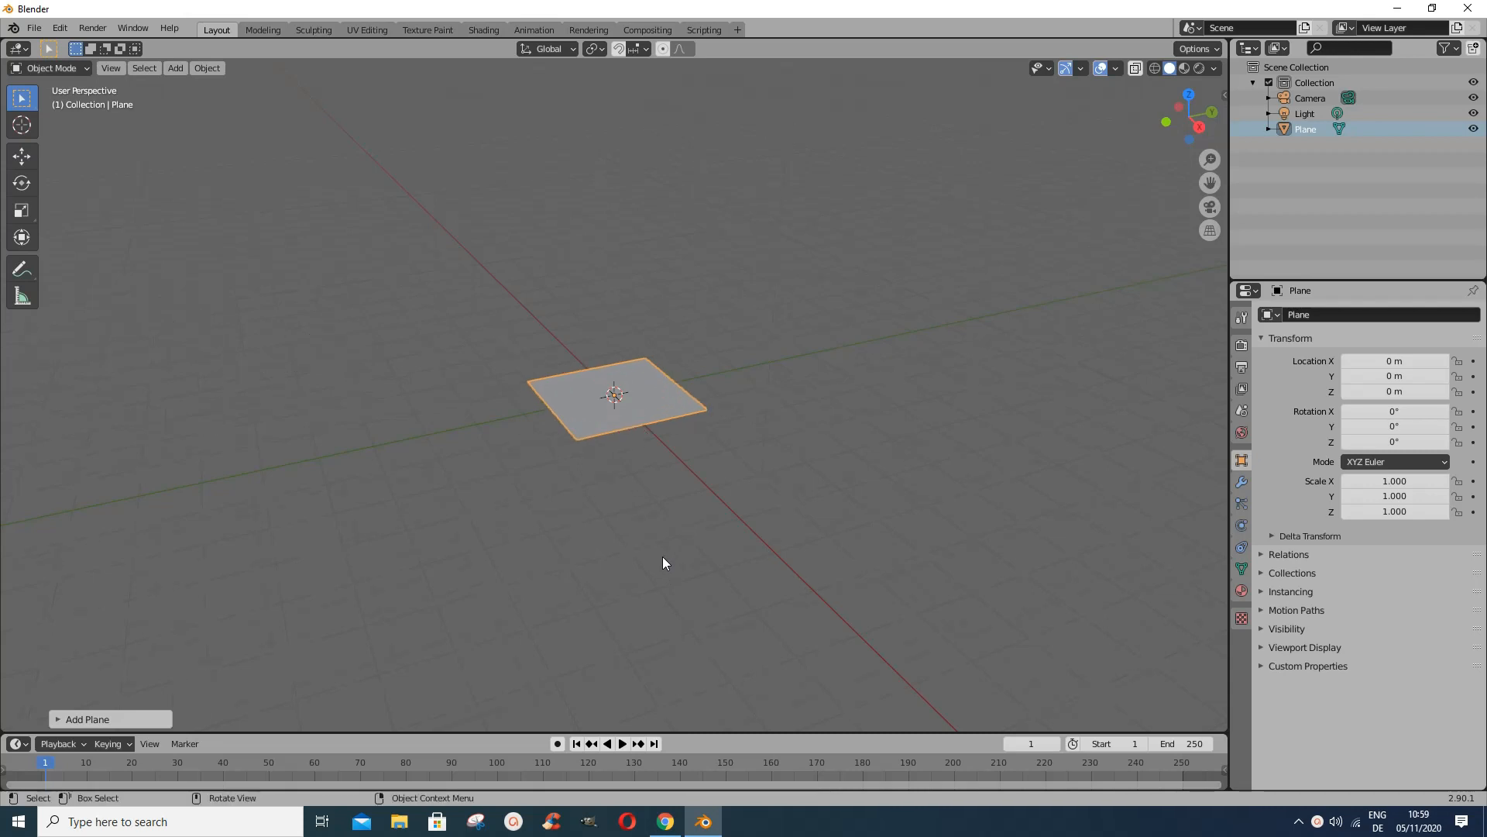
pyautogui.scroll(3, 662, 556)
pyautogui.scroll(-1, 663, 552)
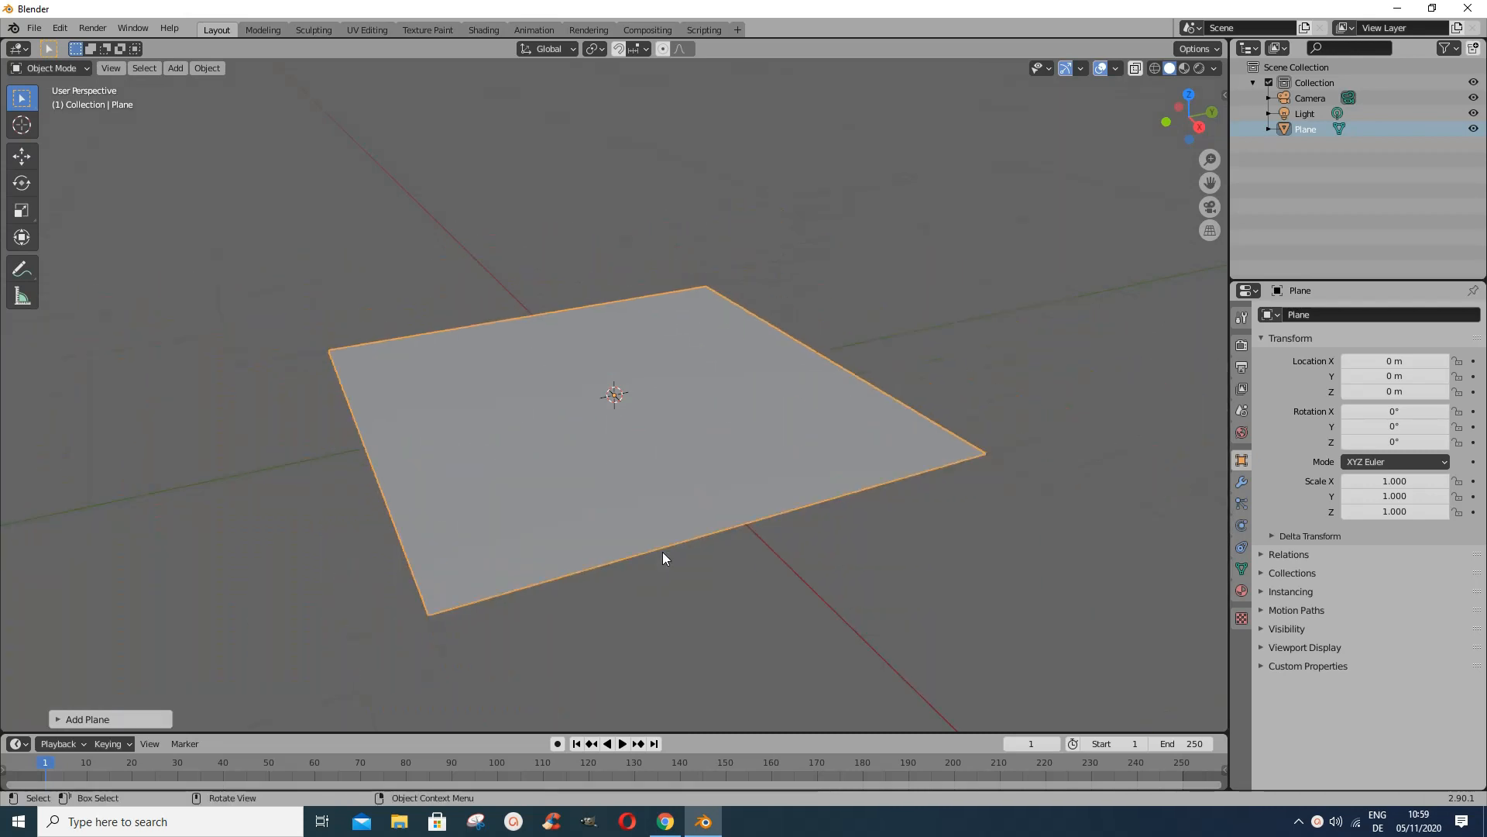
pyautogui.scroll(-1, 663, 552)
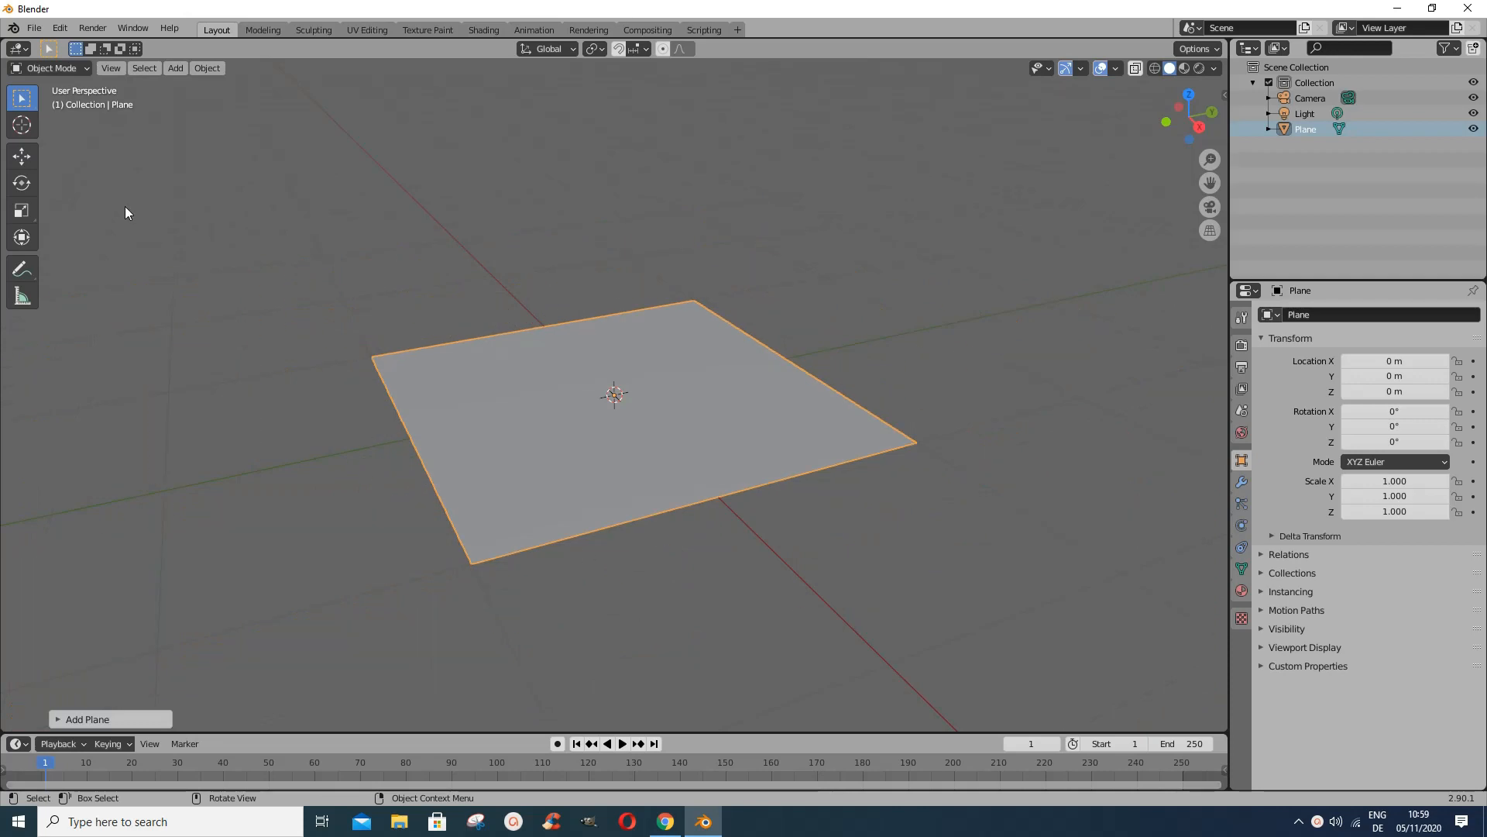
pyautogui.click(86, 68)
pyautogui.click(64, 102)
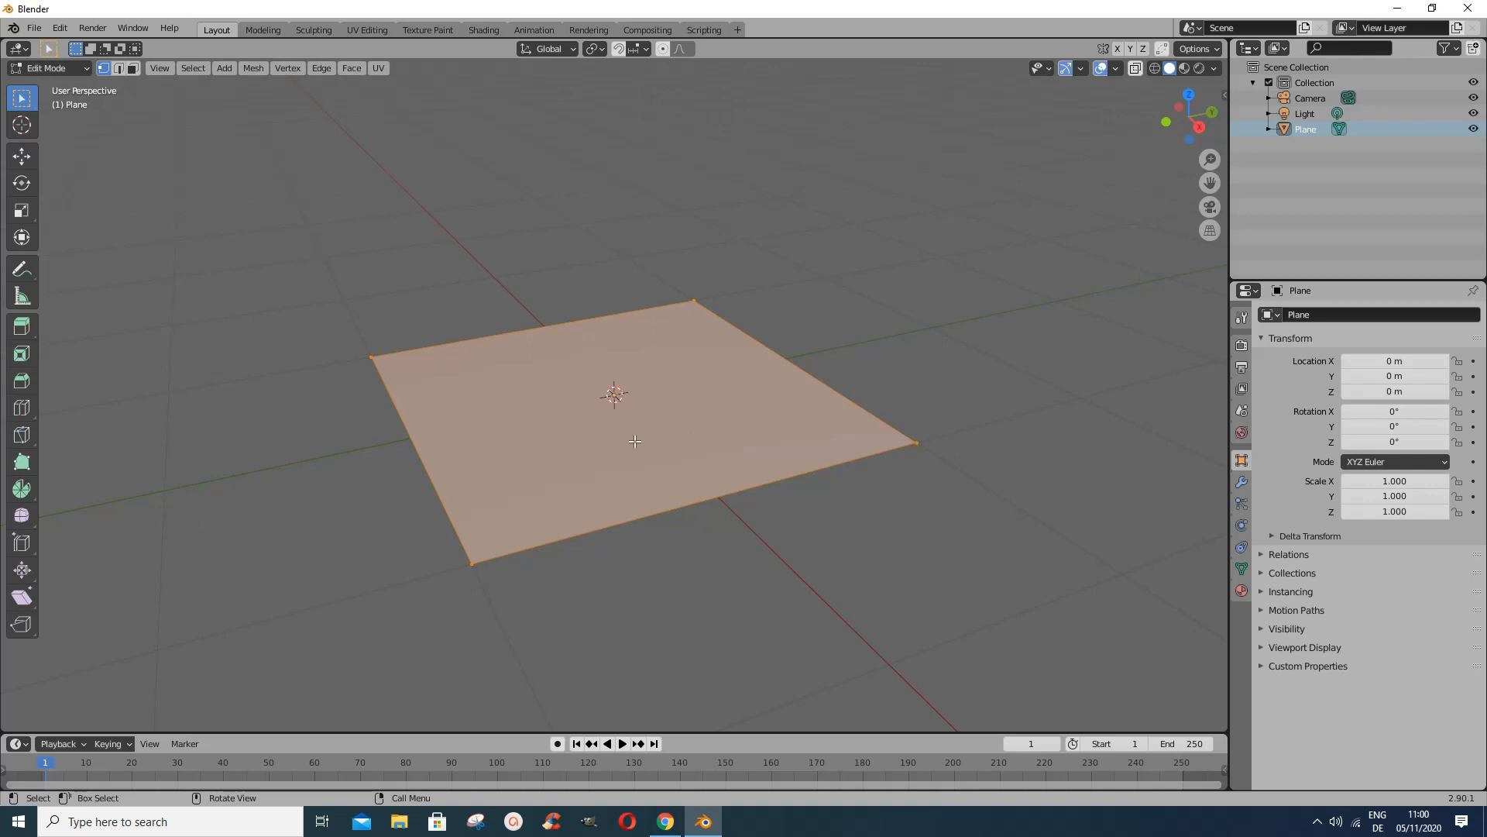
# Step: Subdivide the whole plane with the number of cuts set to 20
pyautogui.rightClick(633, 364)
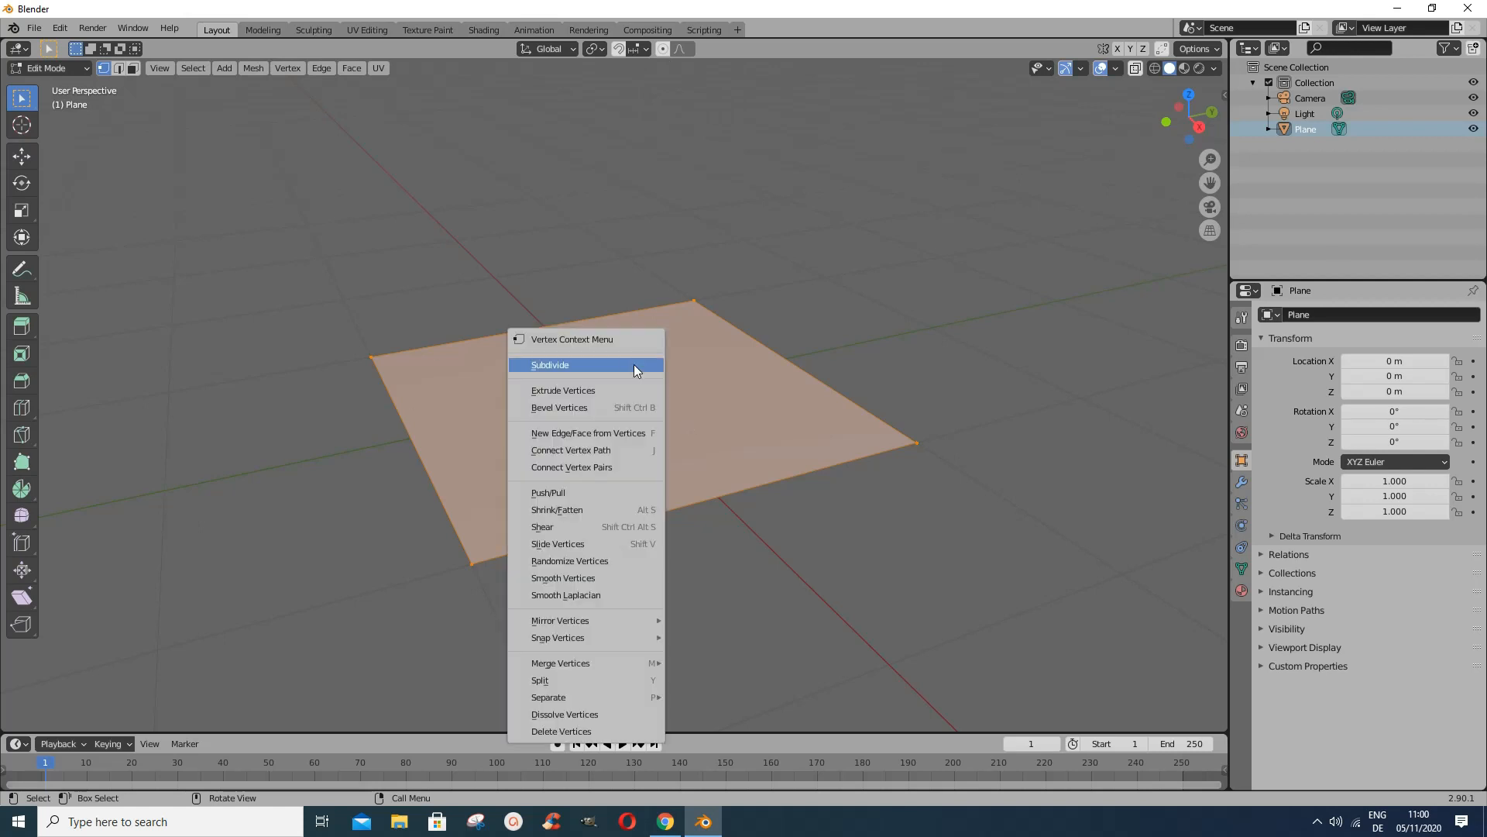
pyautogui.click(565, 365)
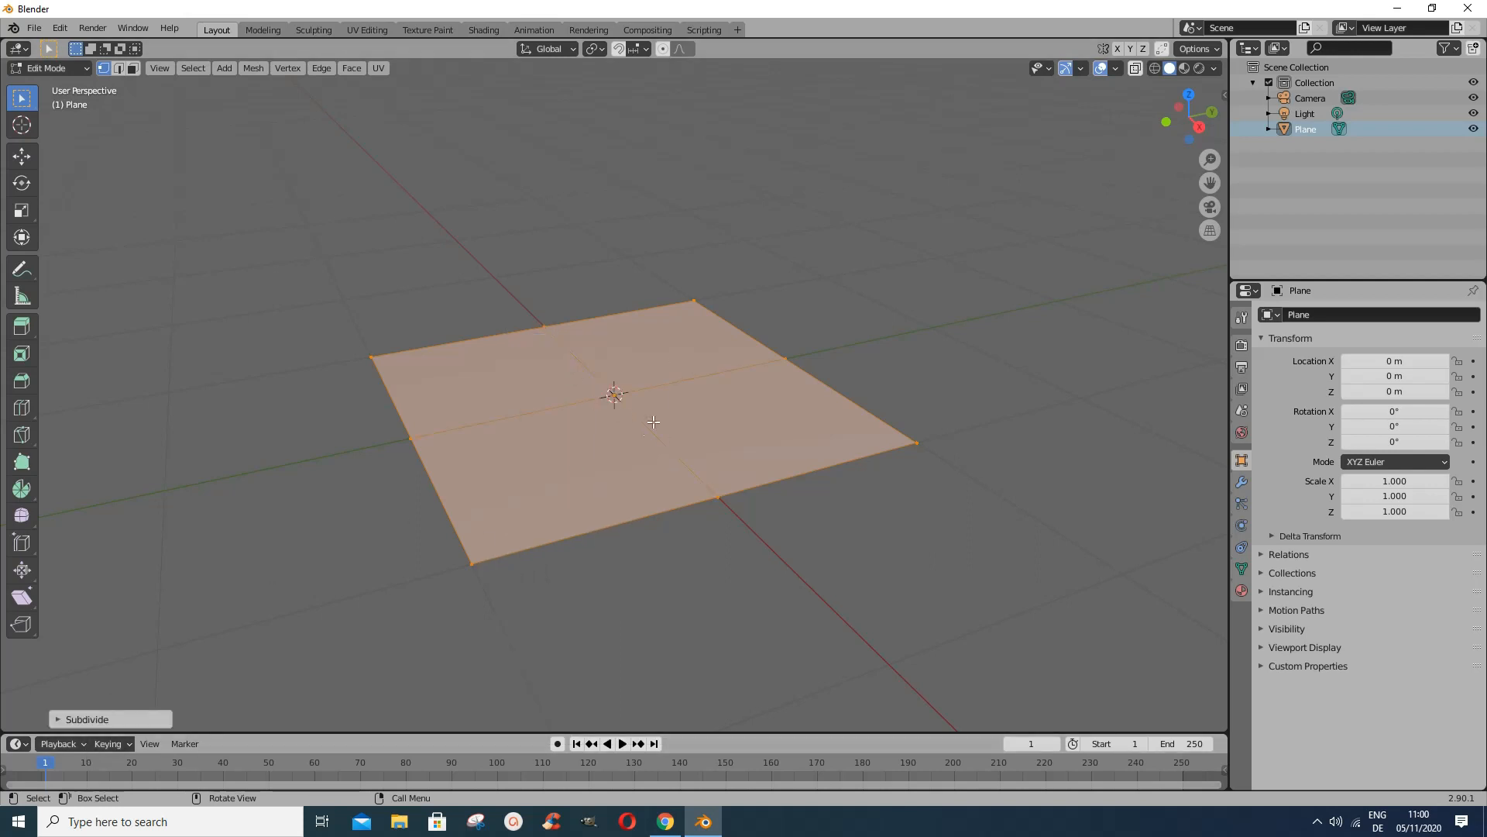
pyautogui.click(114, 720)
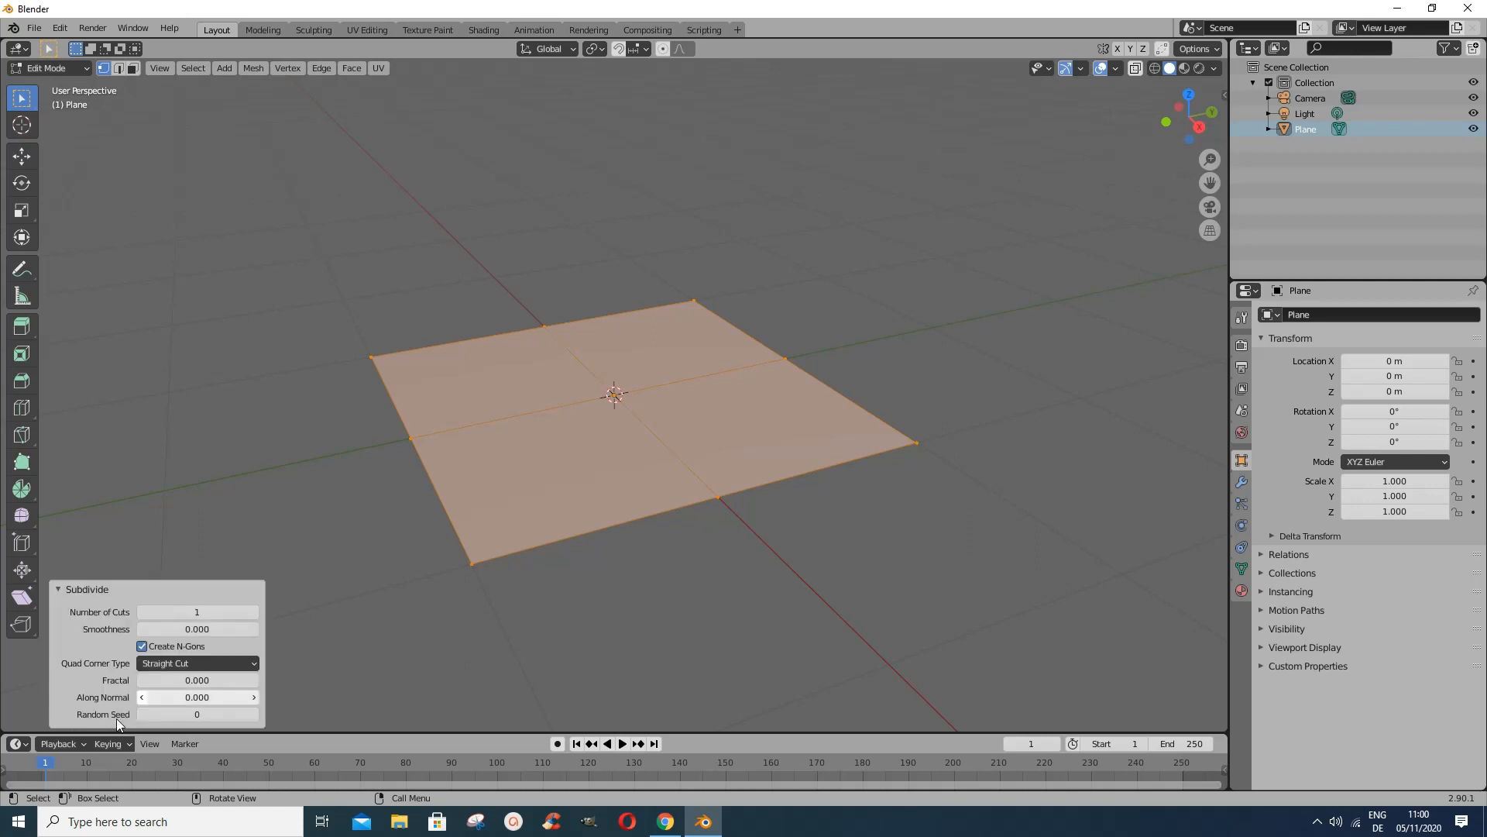
pyautogui.click(199, 612)
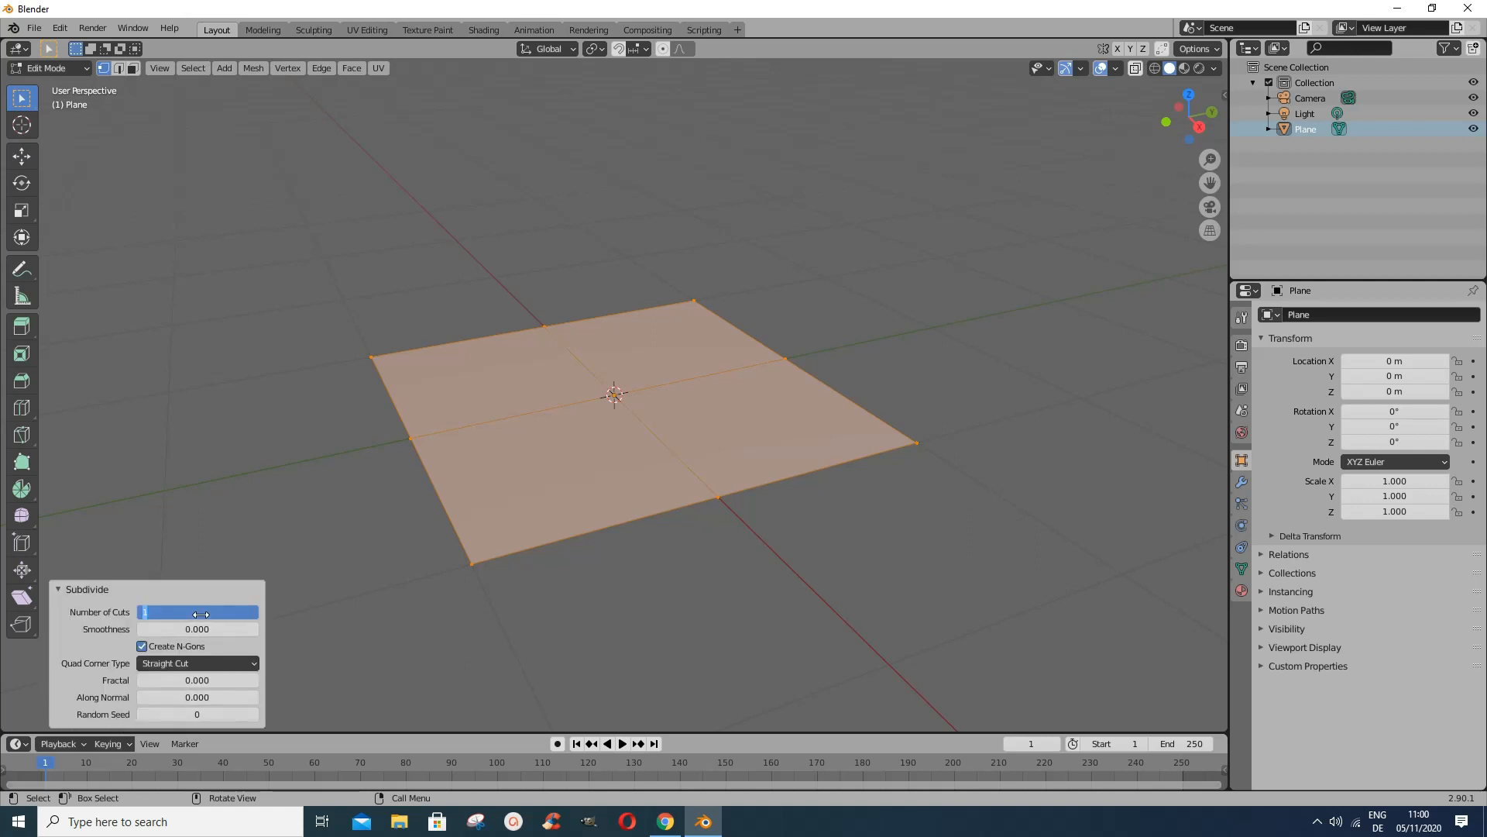
pyautogui.click(160, 613)
pyautogui.write('20')
pyautogui.press('Return')
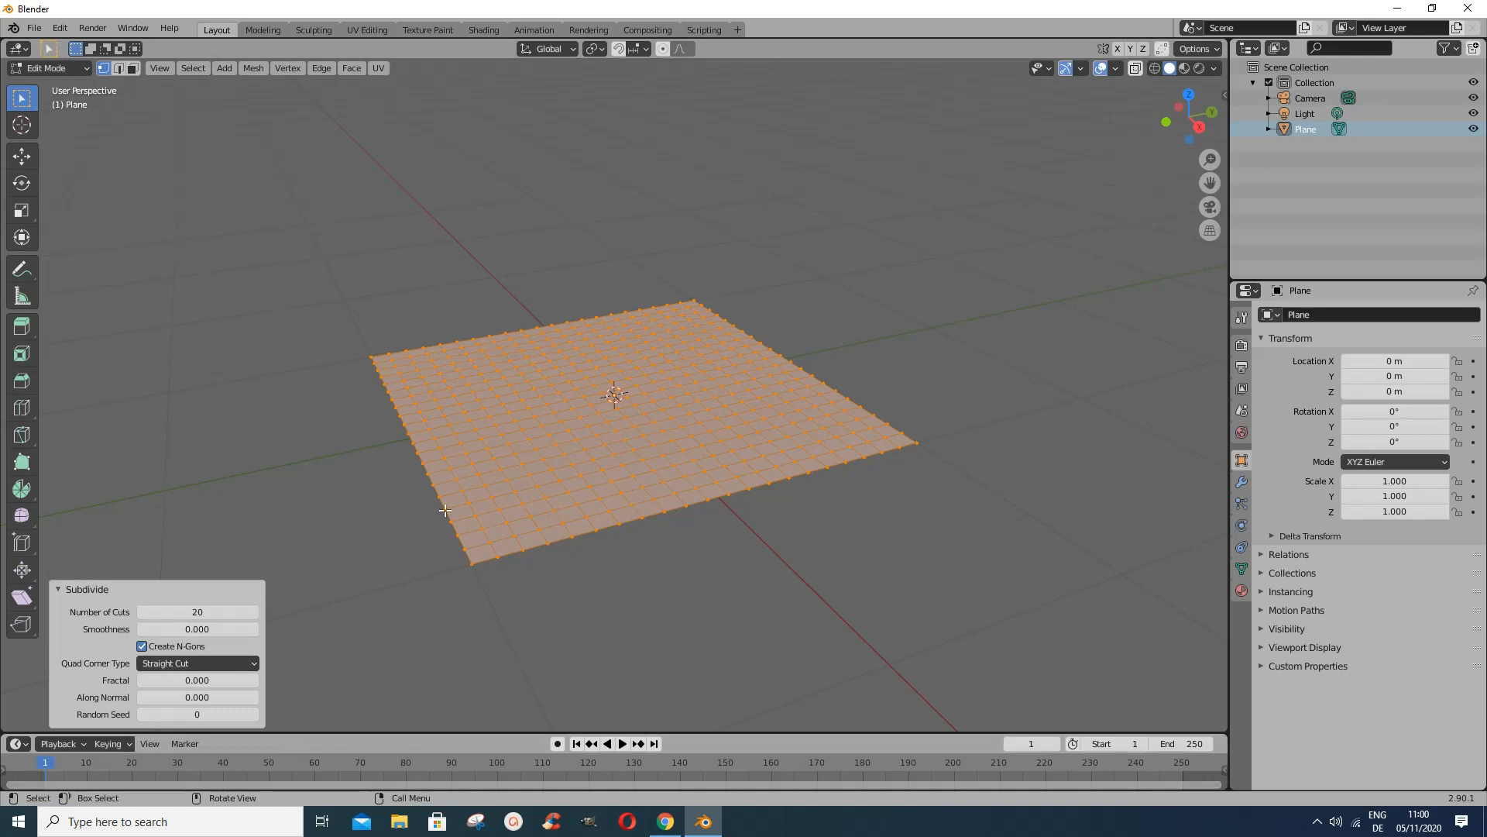
# Step: Move one vertex near the plane's centre by about -0.108, 0.024, 0.218 m and enable Proportional Editing for that move
pyautogui.click(337, 502)
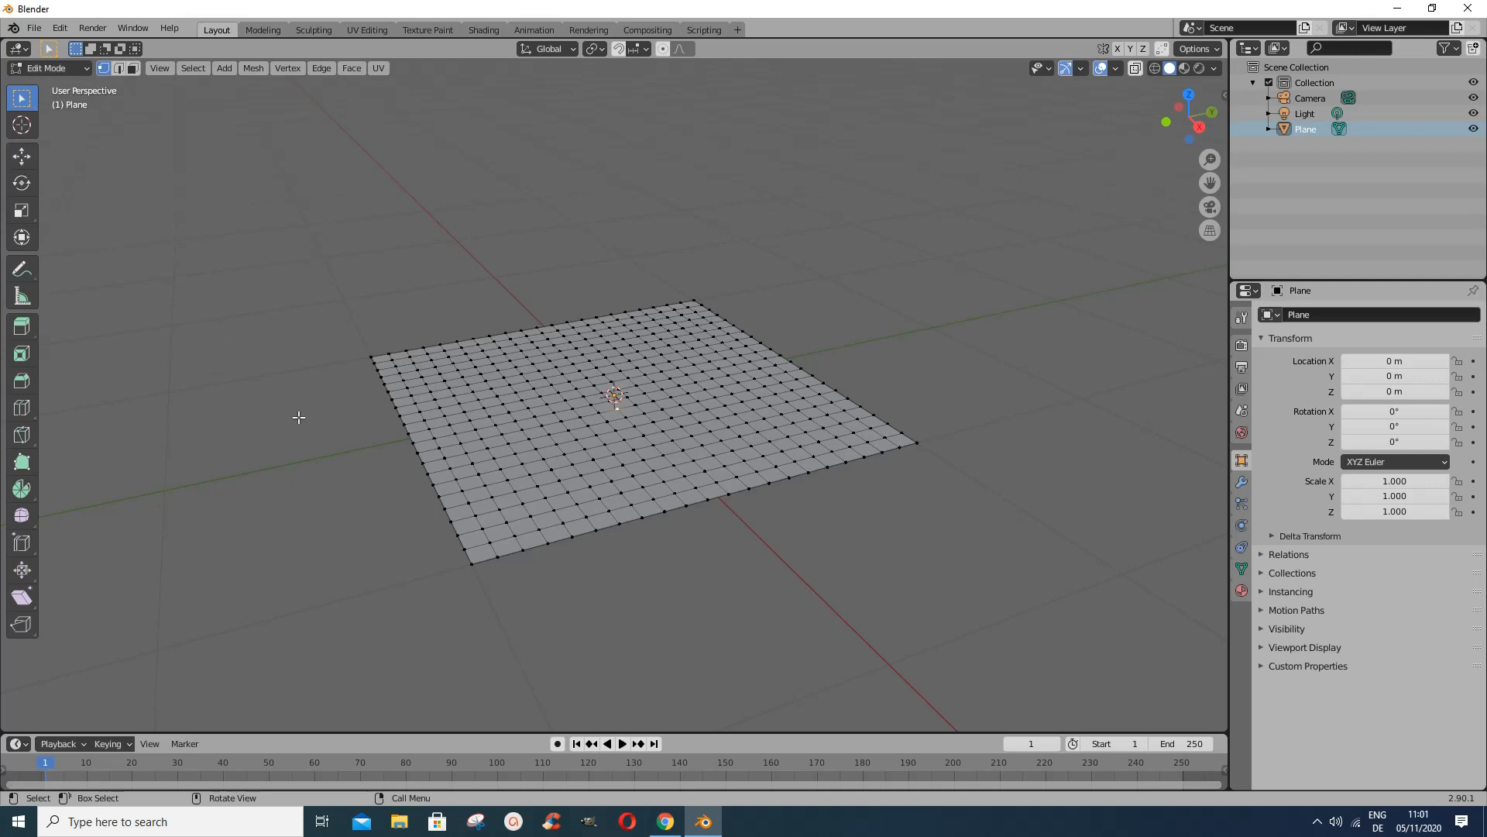
pyautogui.press('g')
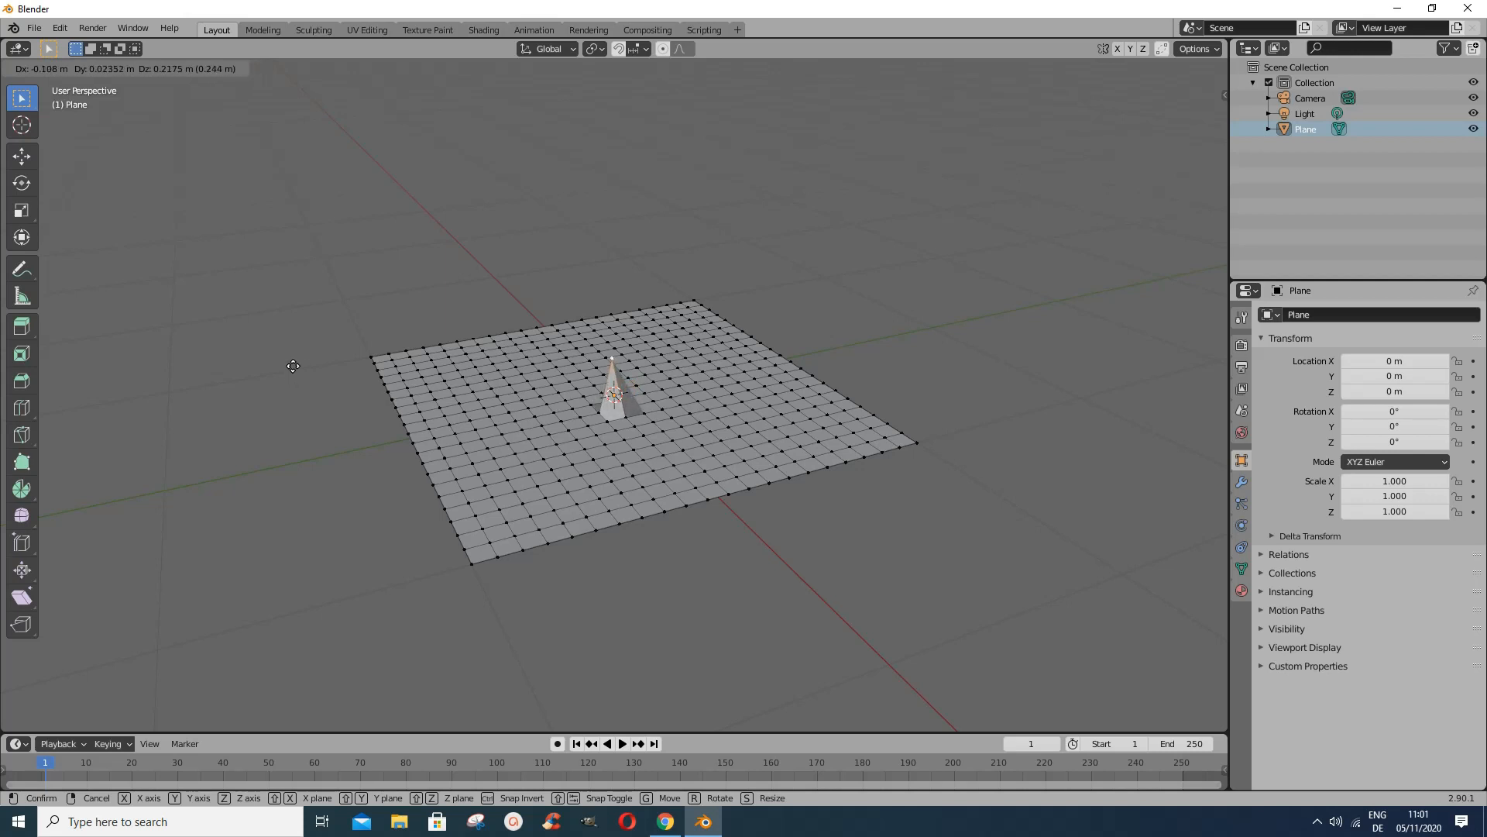
pyautogui.click(293, 366)
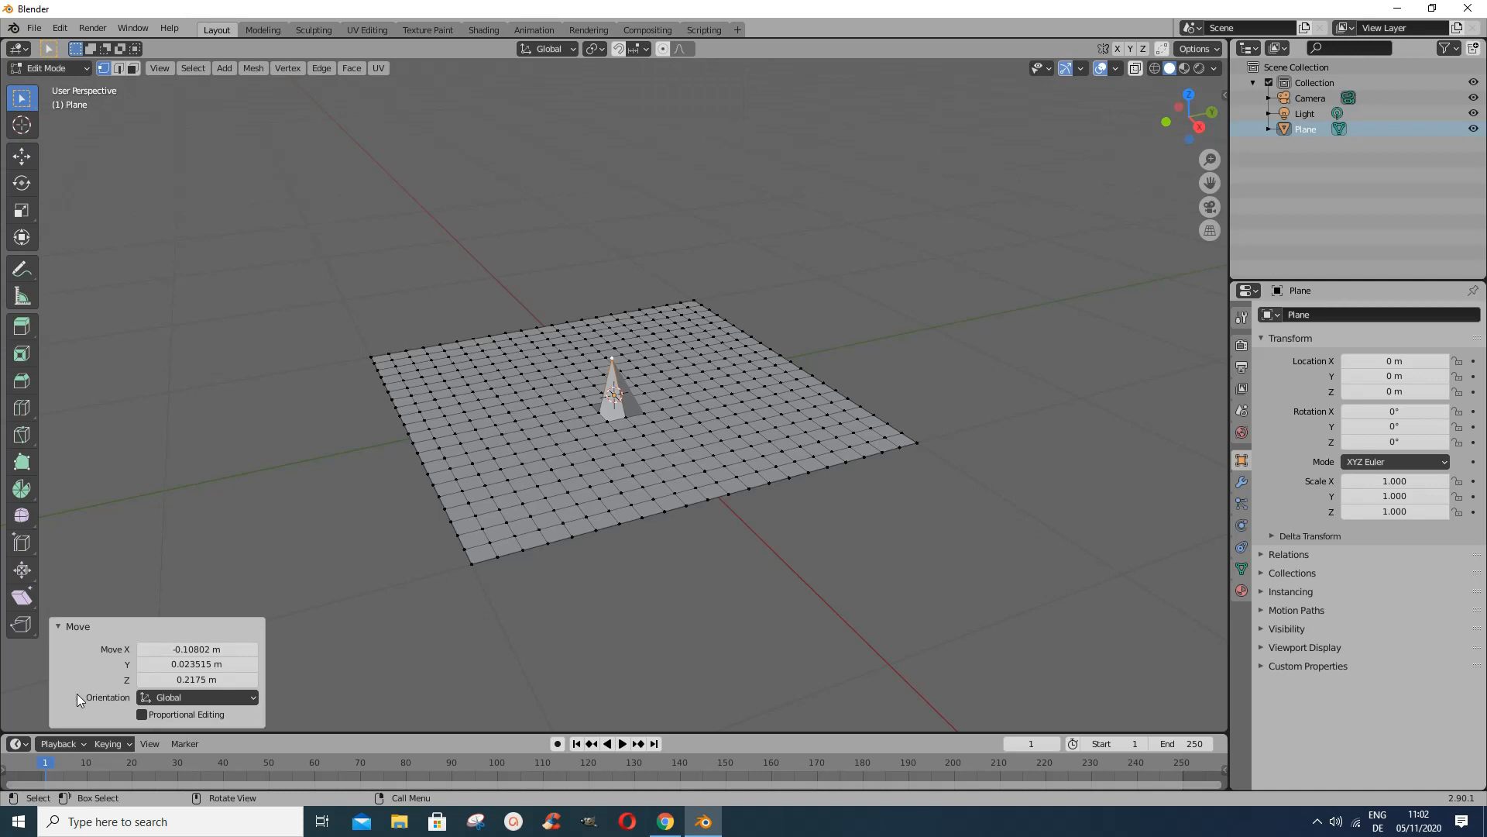
pyautogui.click(142, 714)
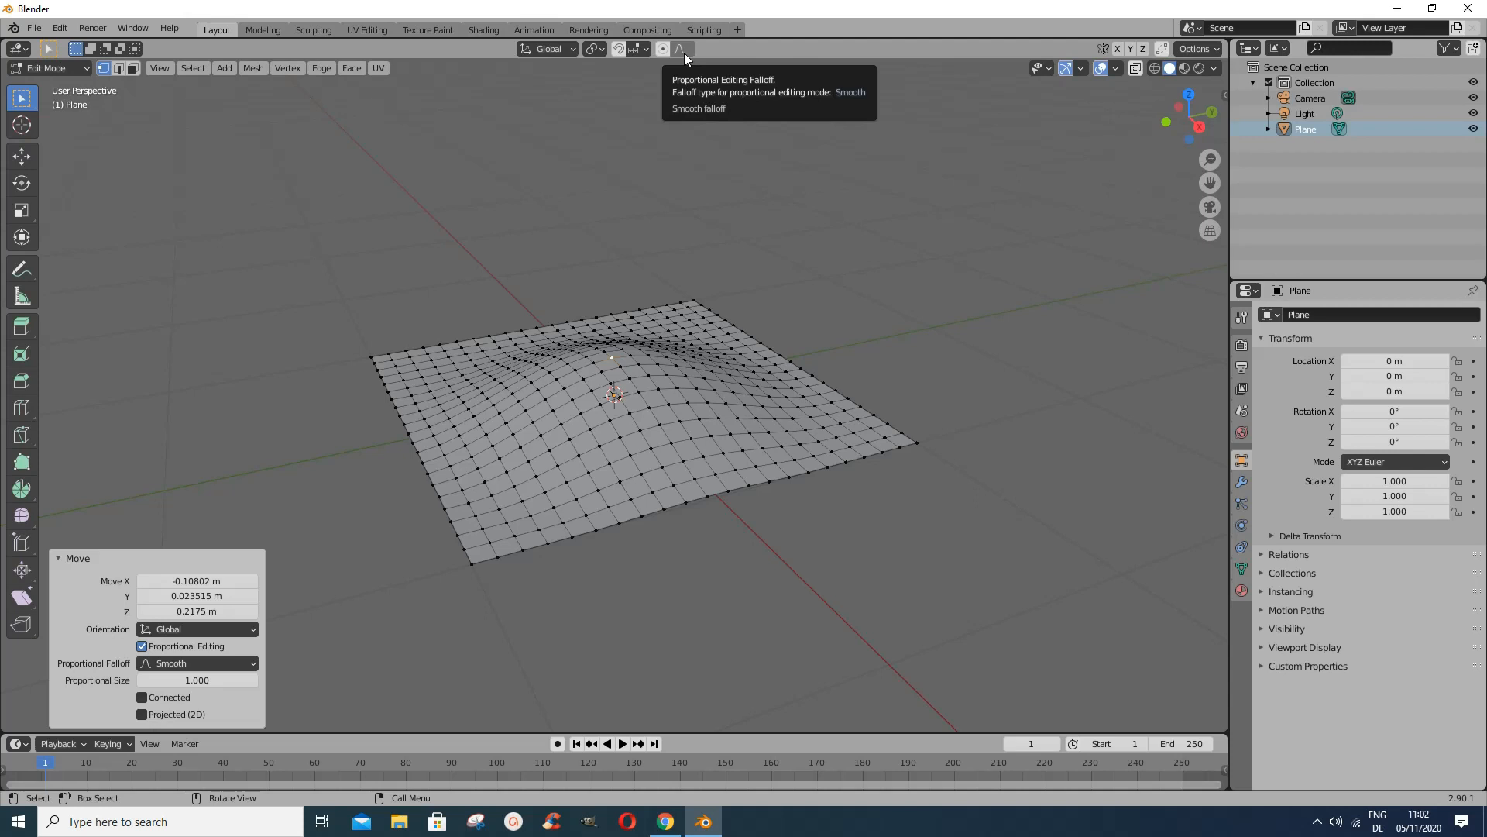
# Step: Try the Random, Constant, Linear and Sharp proportional falloffs on the vertex move
pyautogui.click(241, 668)
pyautogui.click(171, 526)
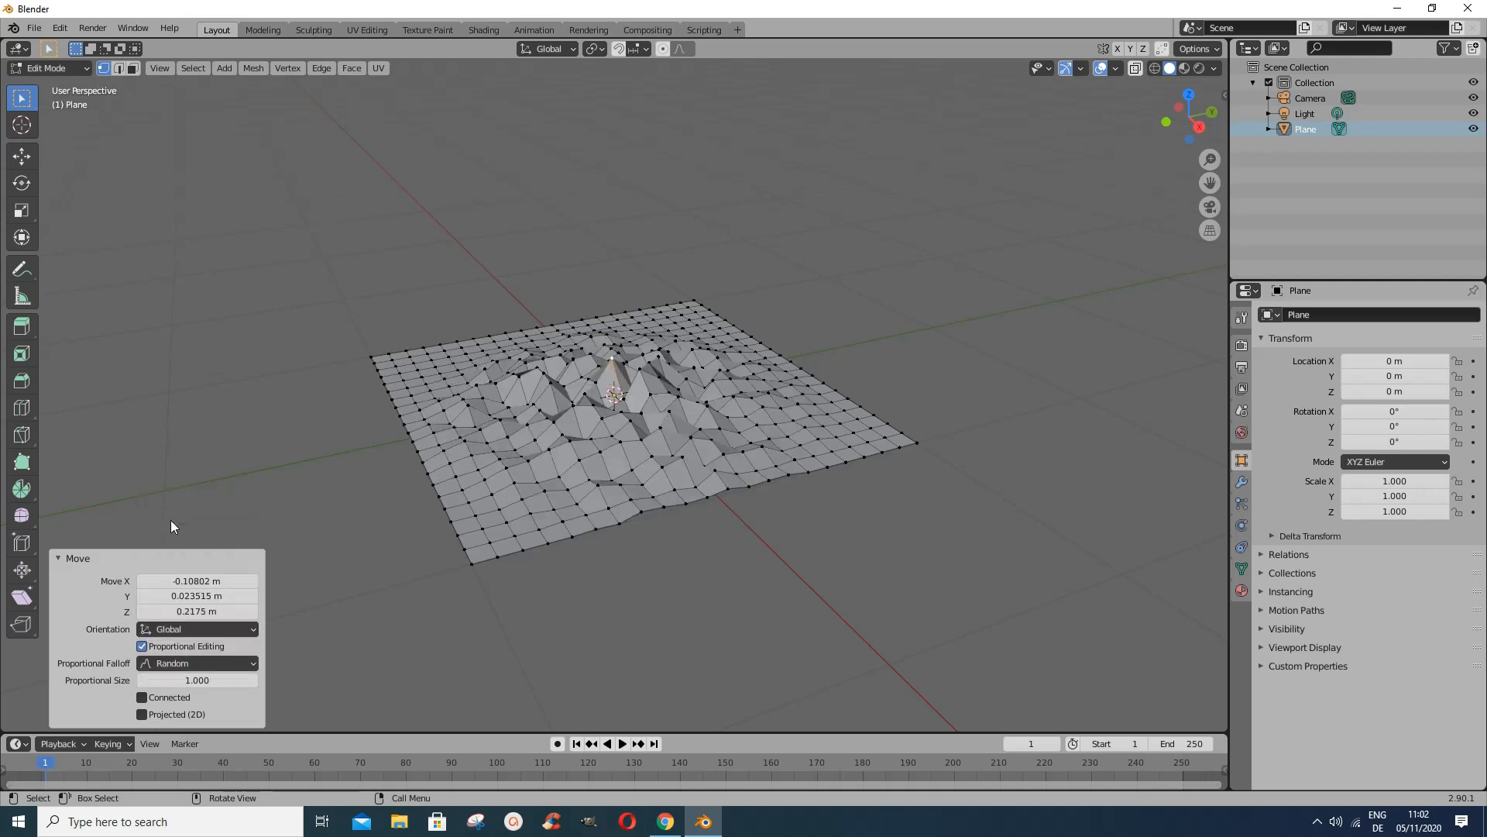
pyautogui.click(247, 663)
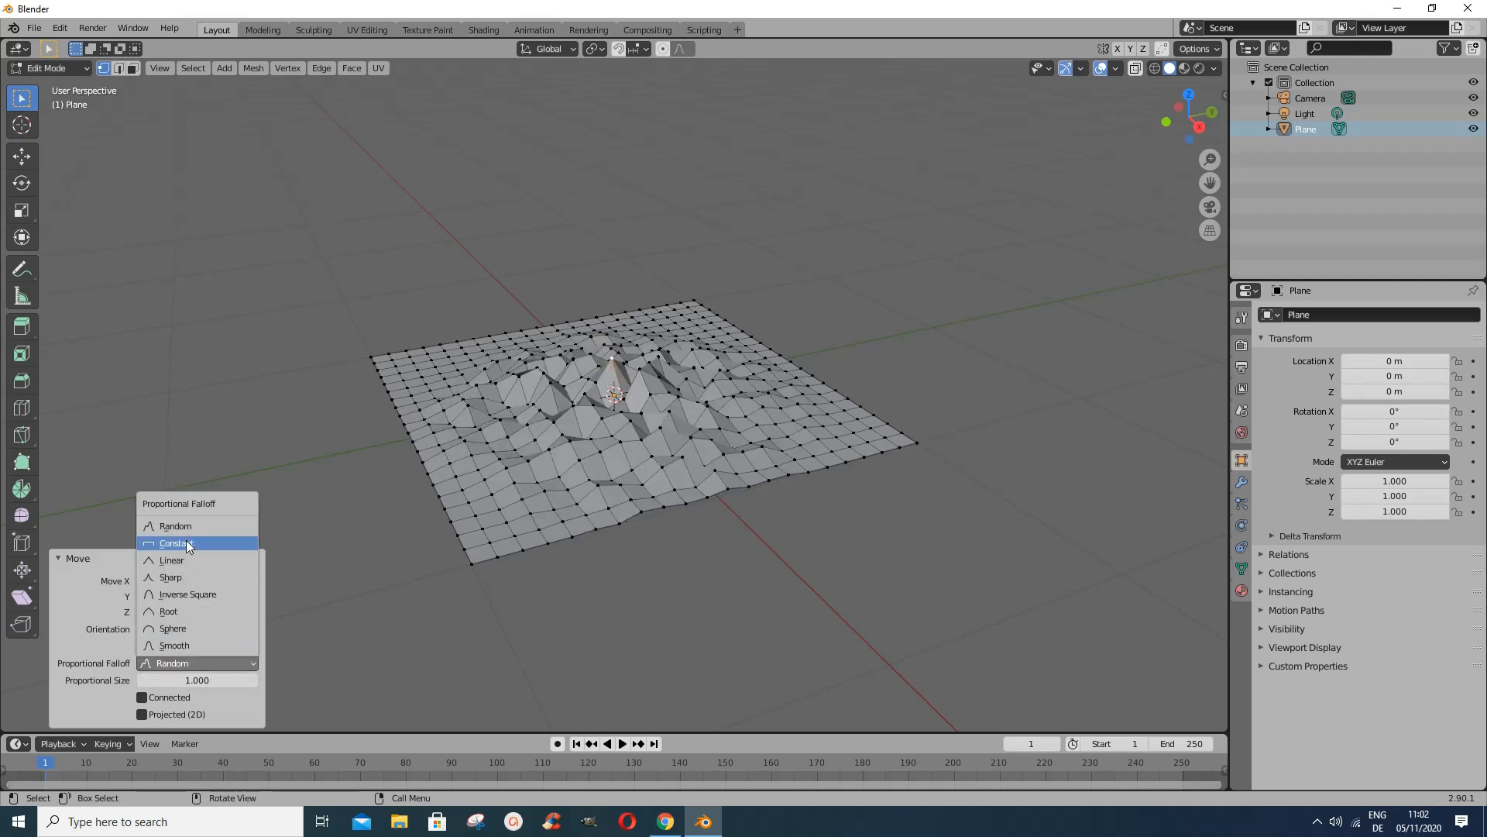
pyautogui.click(186, 542)
pyautogui.click(252, 663)
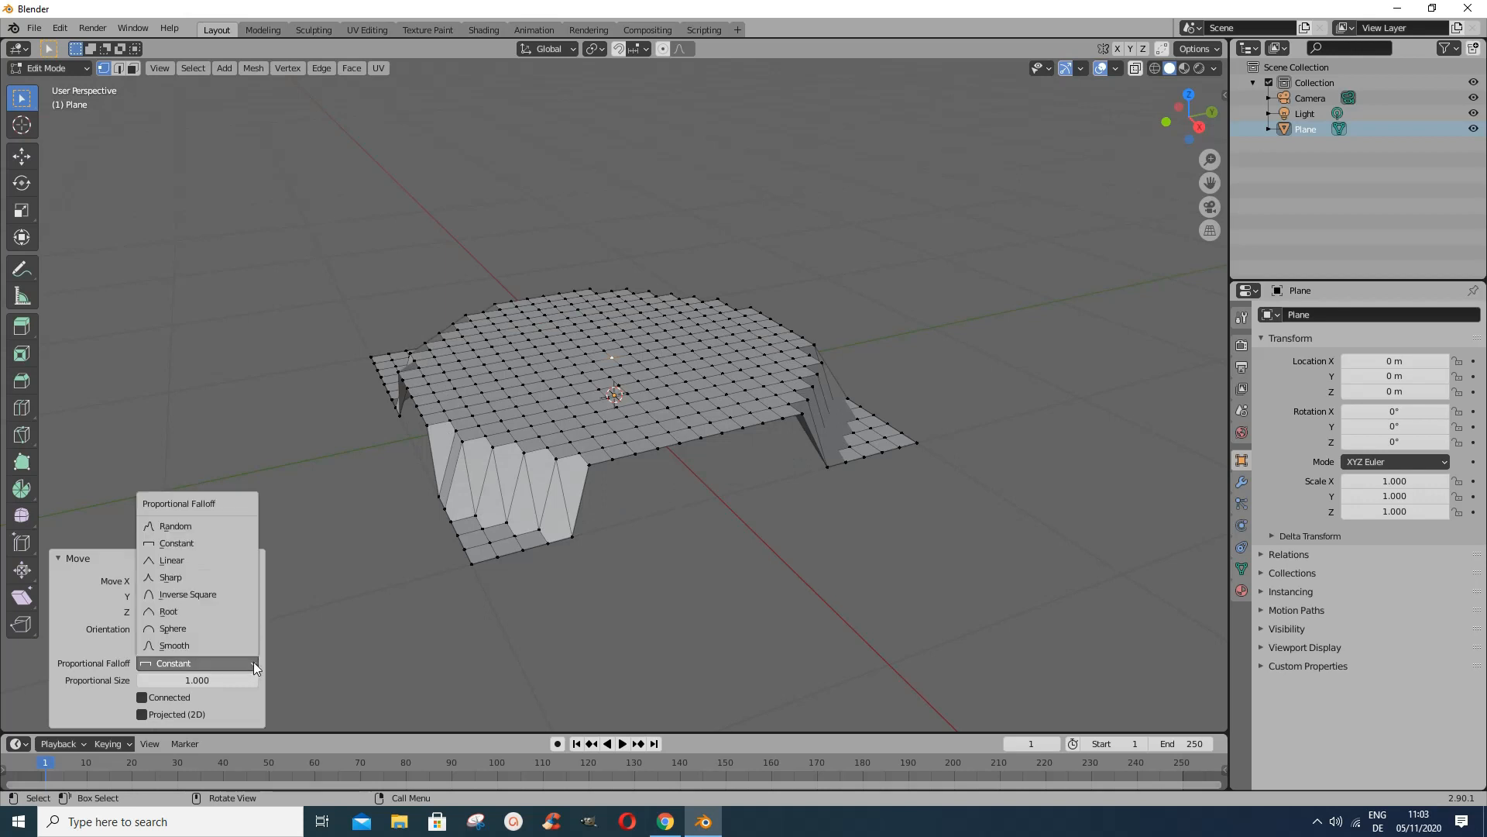
pyautogui.click(189, 560)
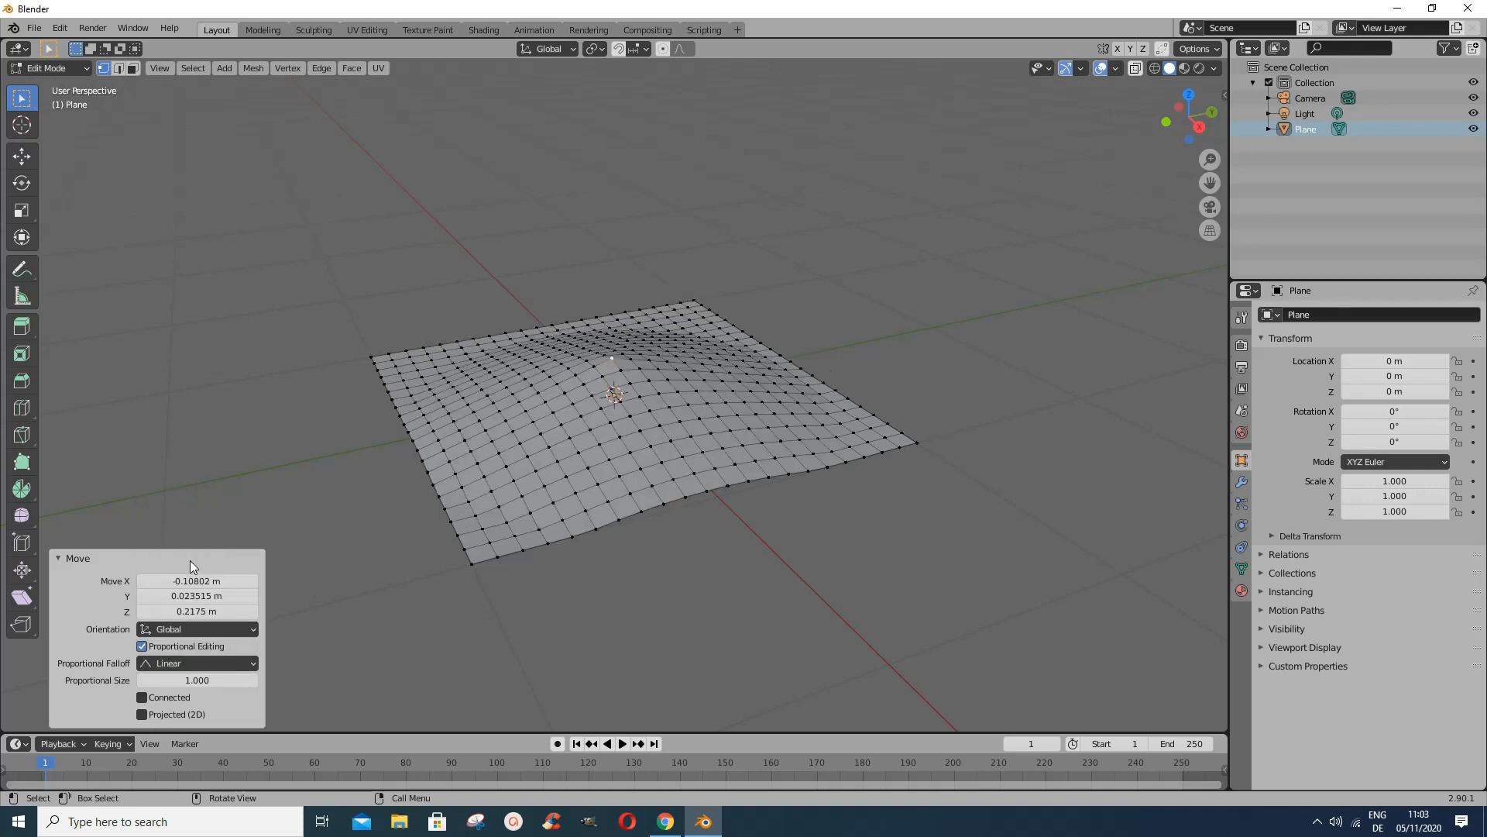
pyautogui.click(253, 666)
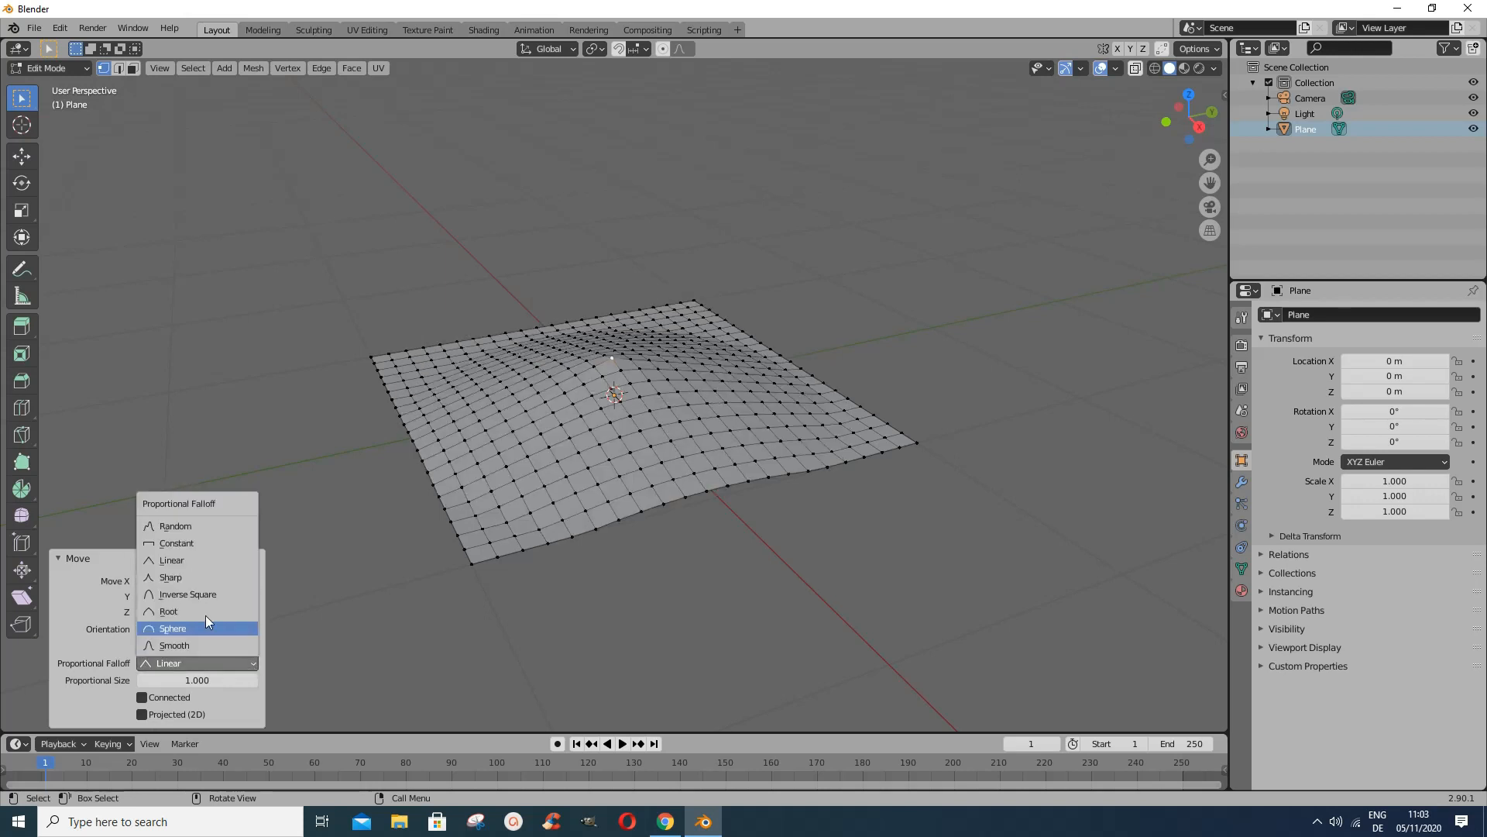
pyautogui.click(178, 578)
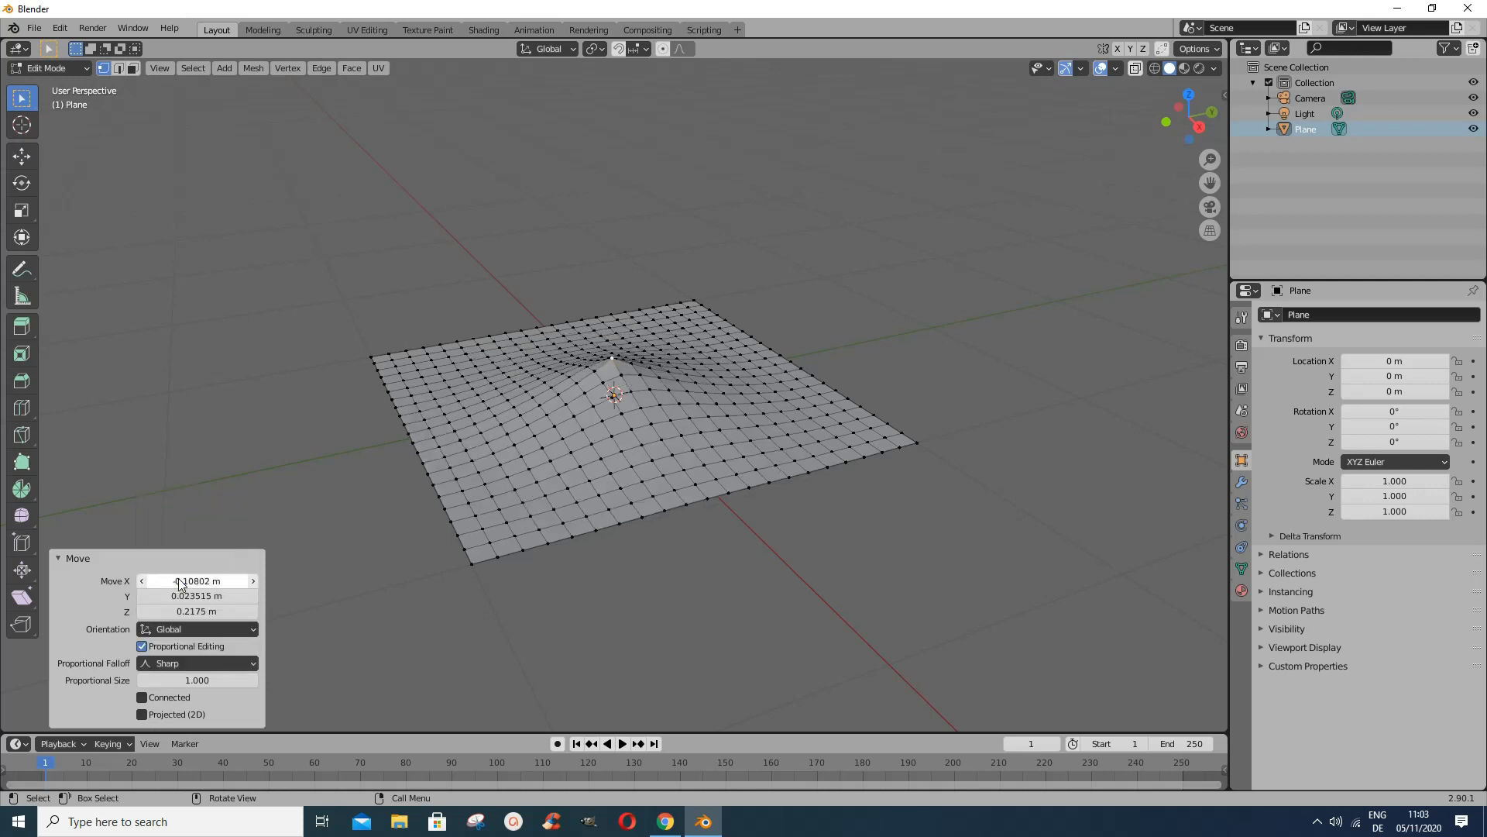
# Step: Try the Inverse Square, Root and Sphere proportional falloffs on the vertex move, and set the falloff back to Smooth
pyautogui.click(248, 665)
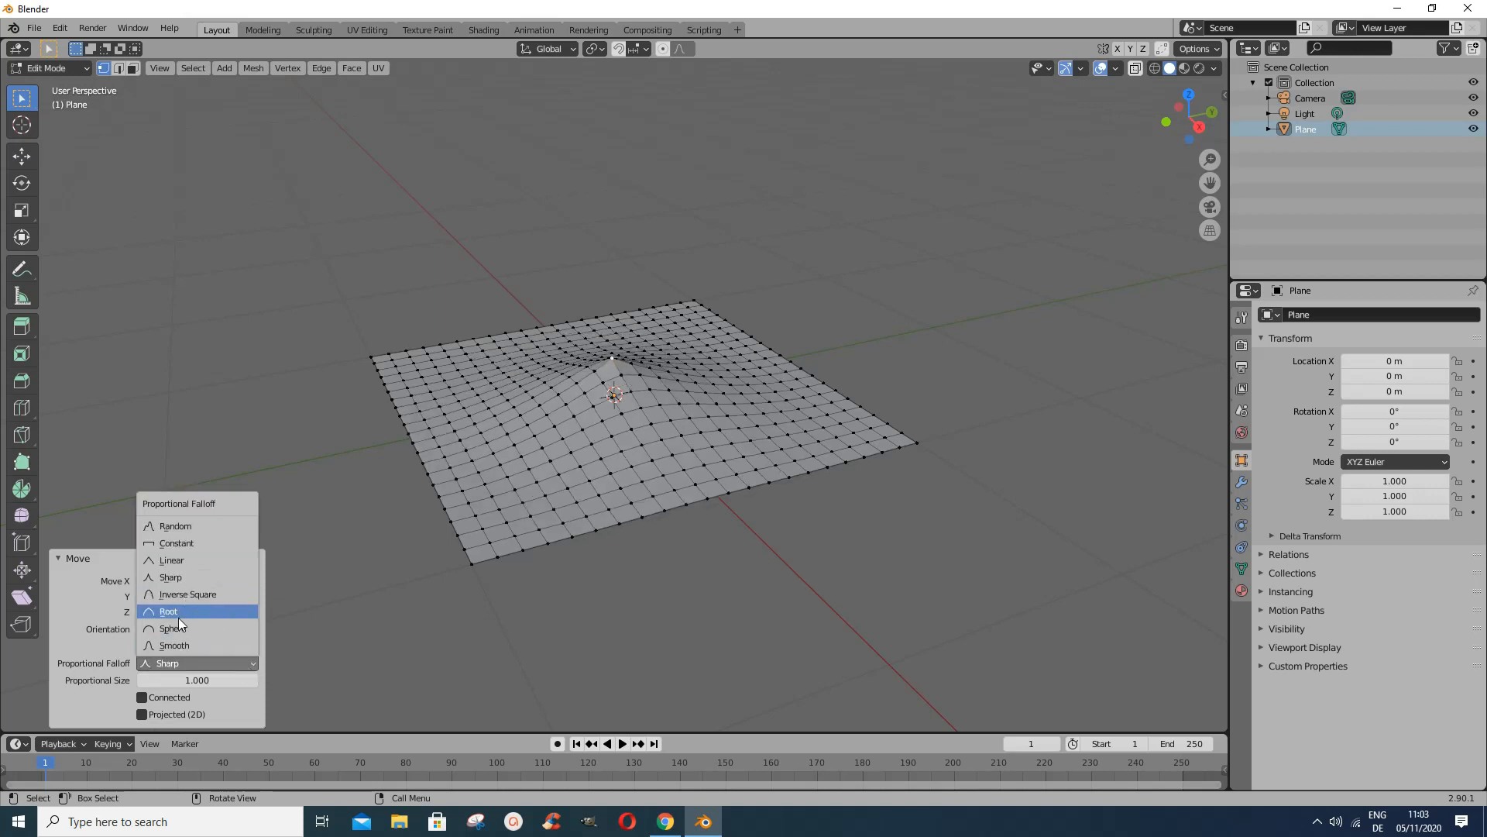
pyautogui.click(191, 594)
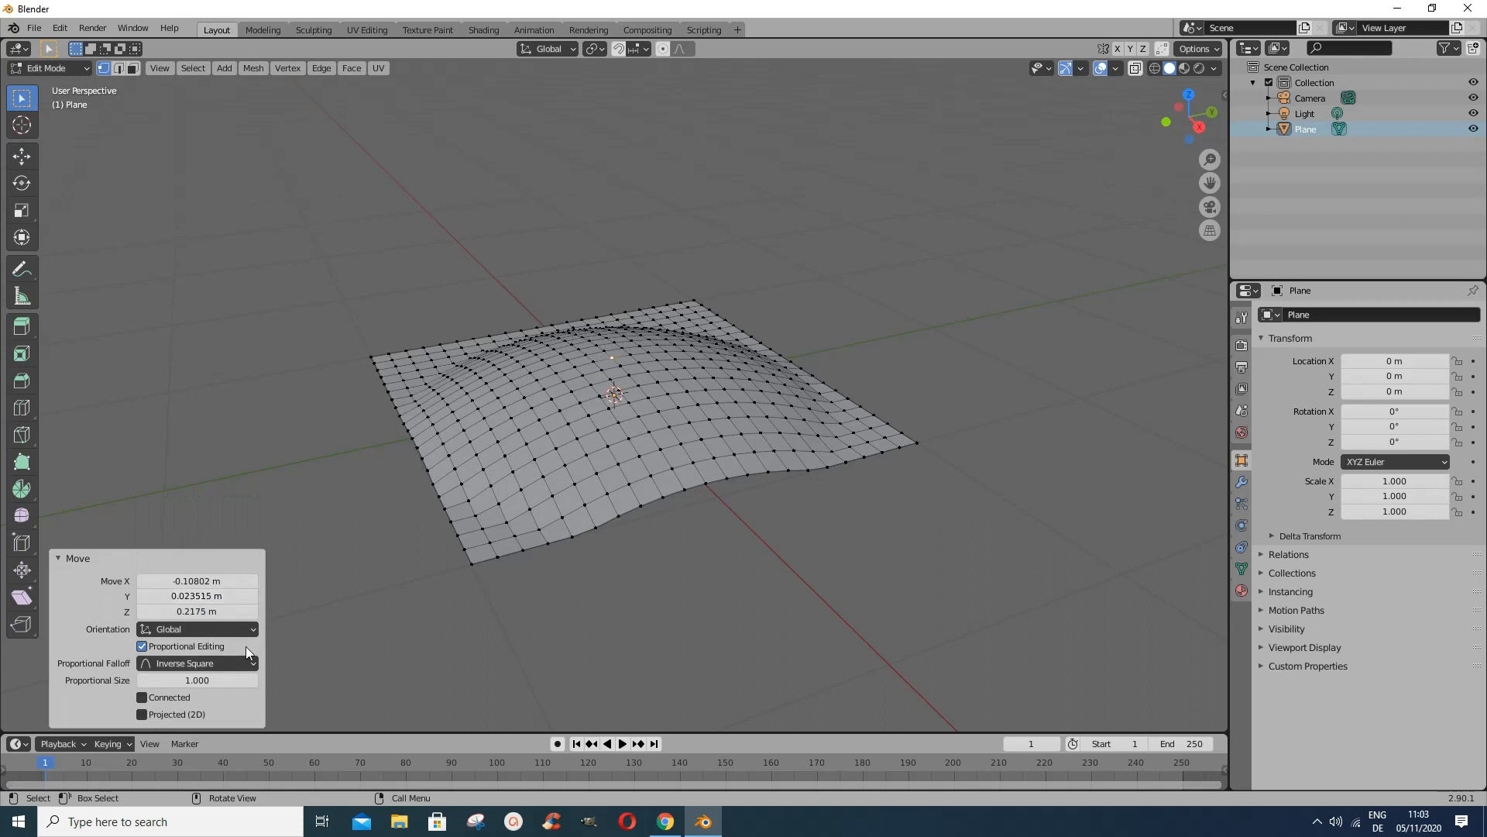
pyautogui.click(253, 665)
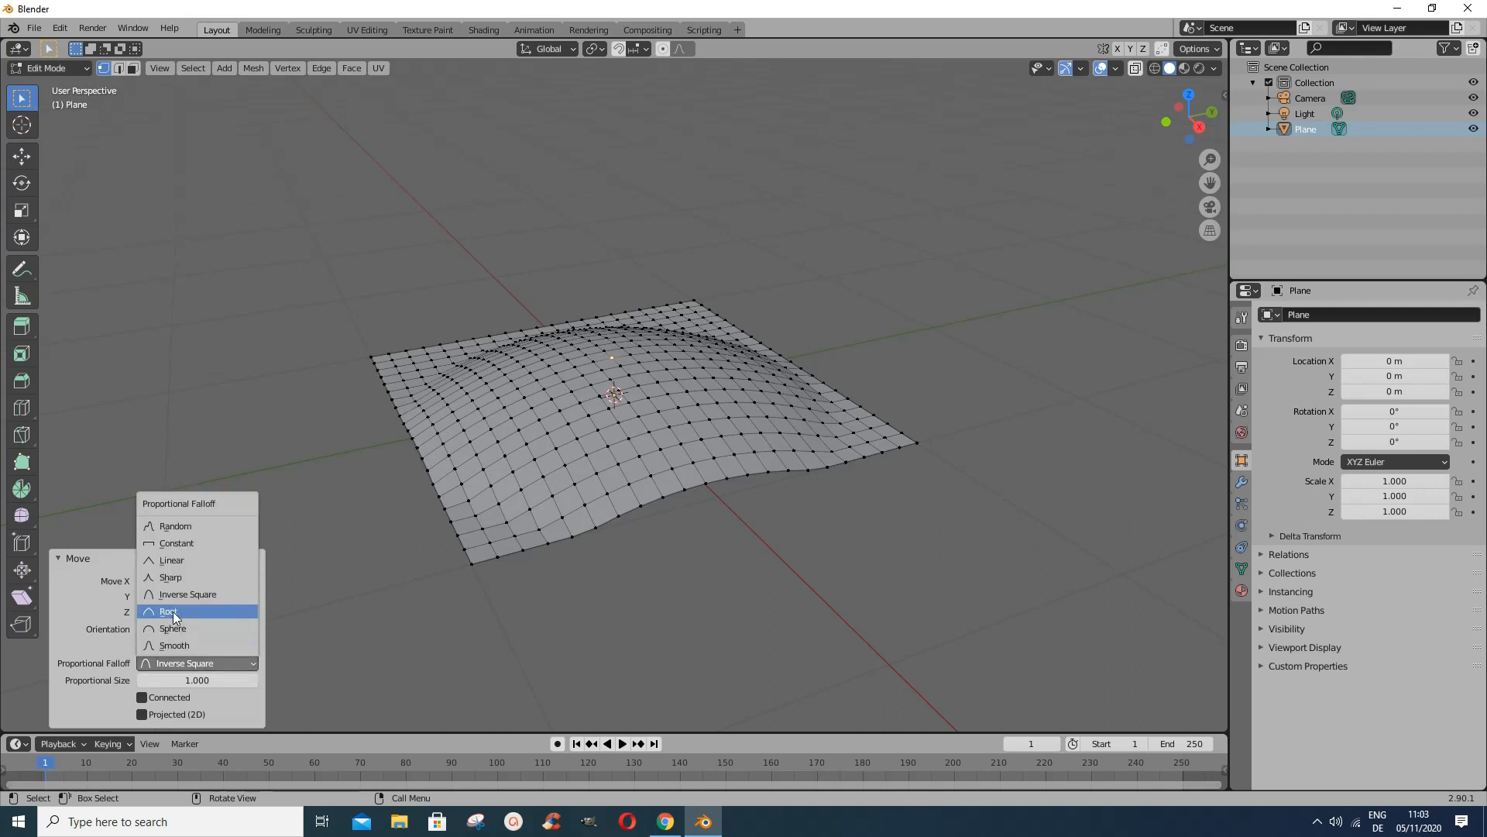
pyautogui.click(174, 611)
pyautogui.click(242, 663)
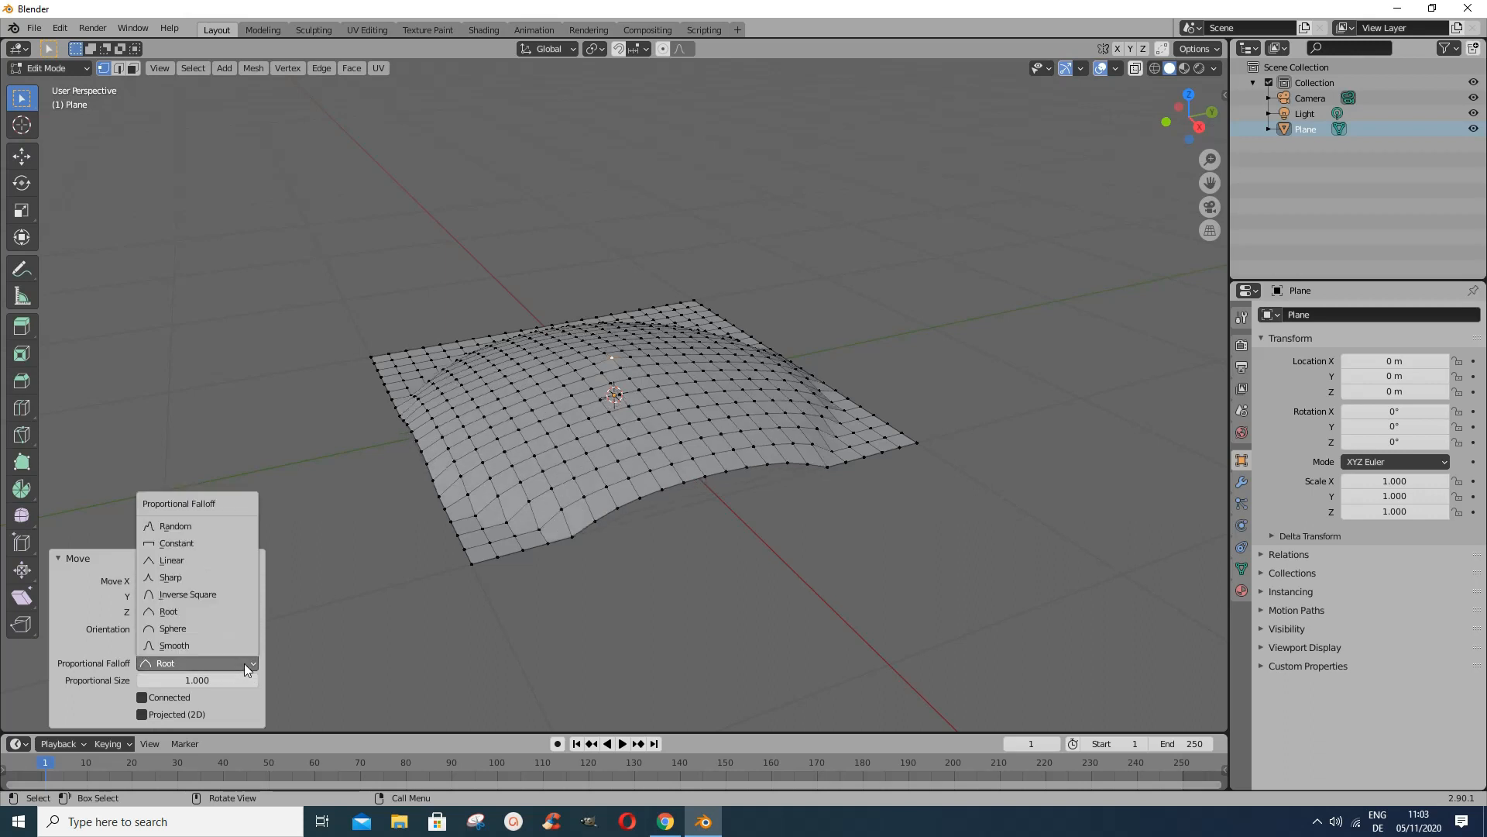
pyautogui.click(180, 629)
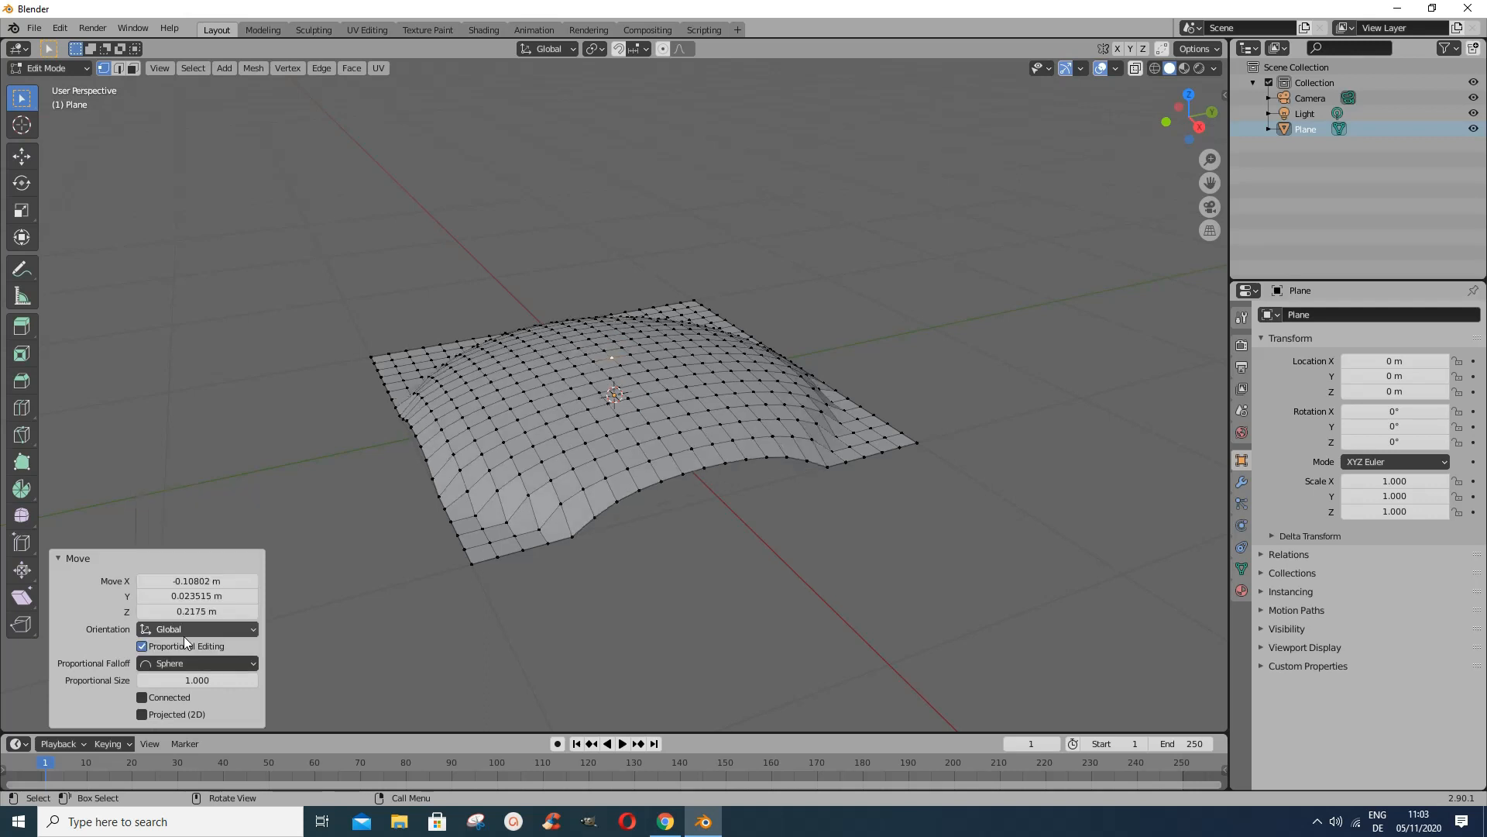
pyautogui.click(253, 664)
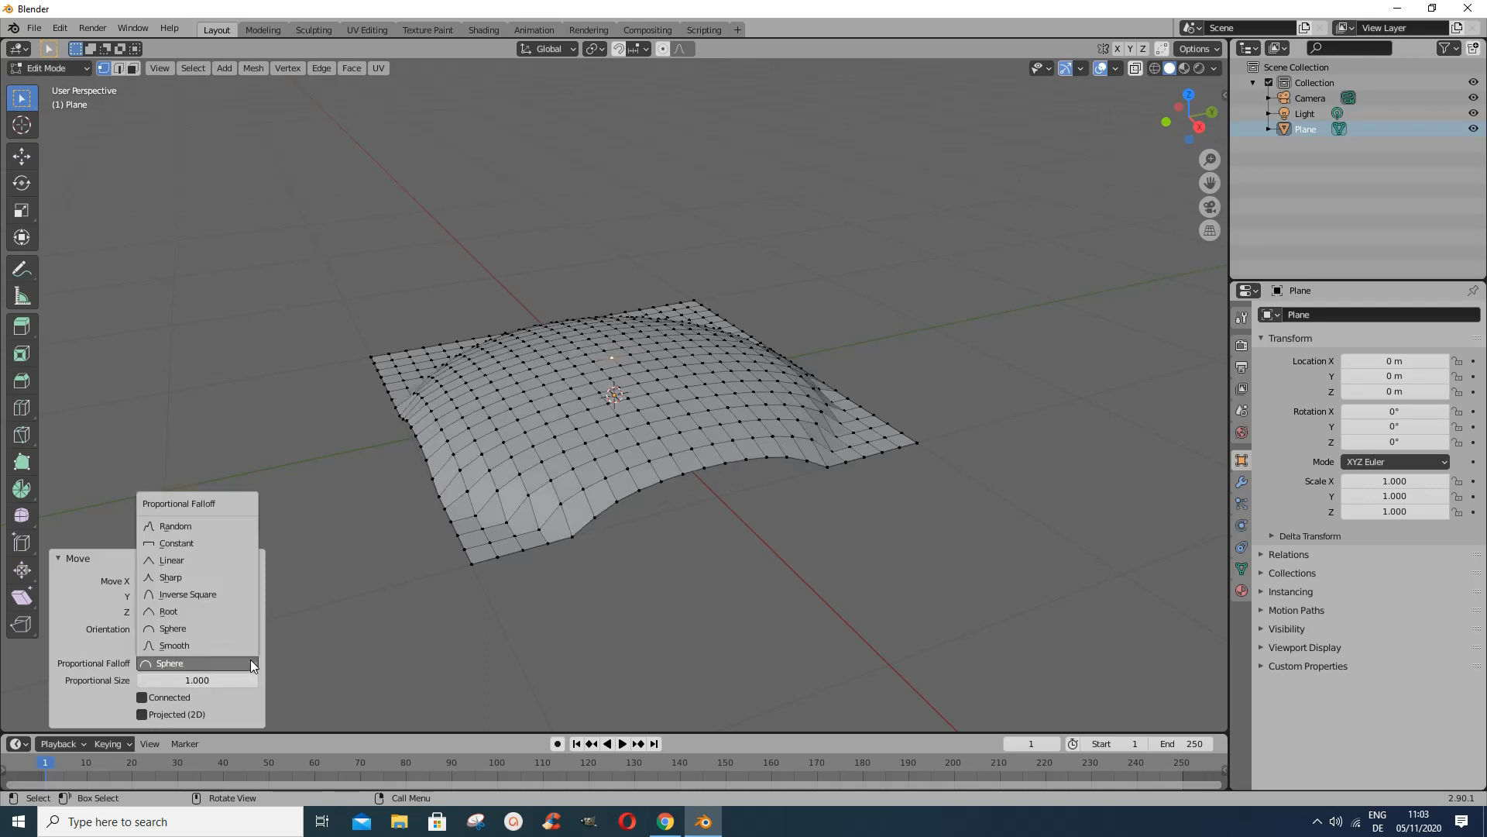
pyautogui.click(187, 647)
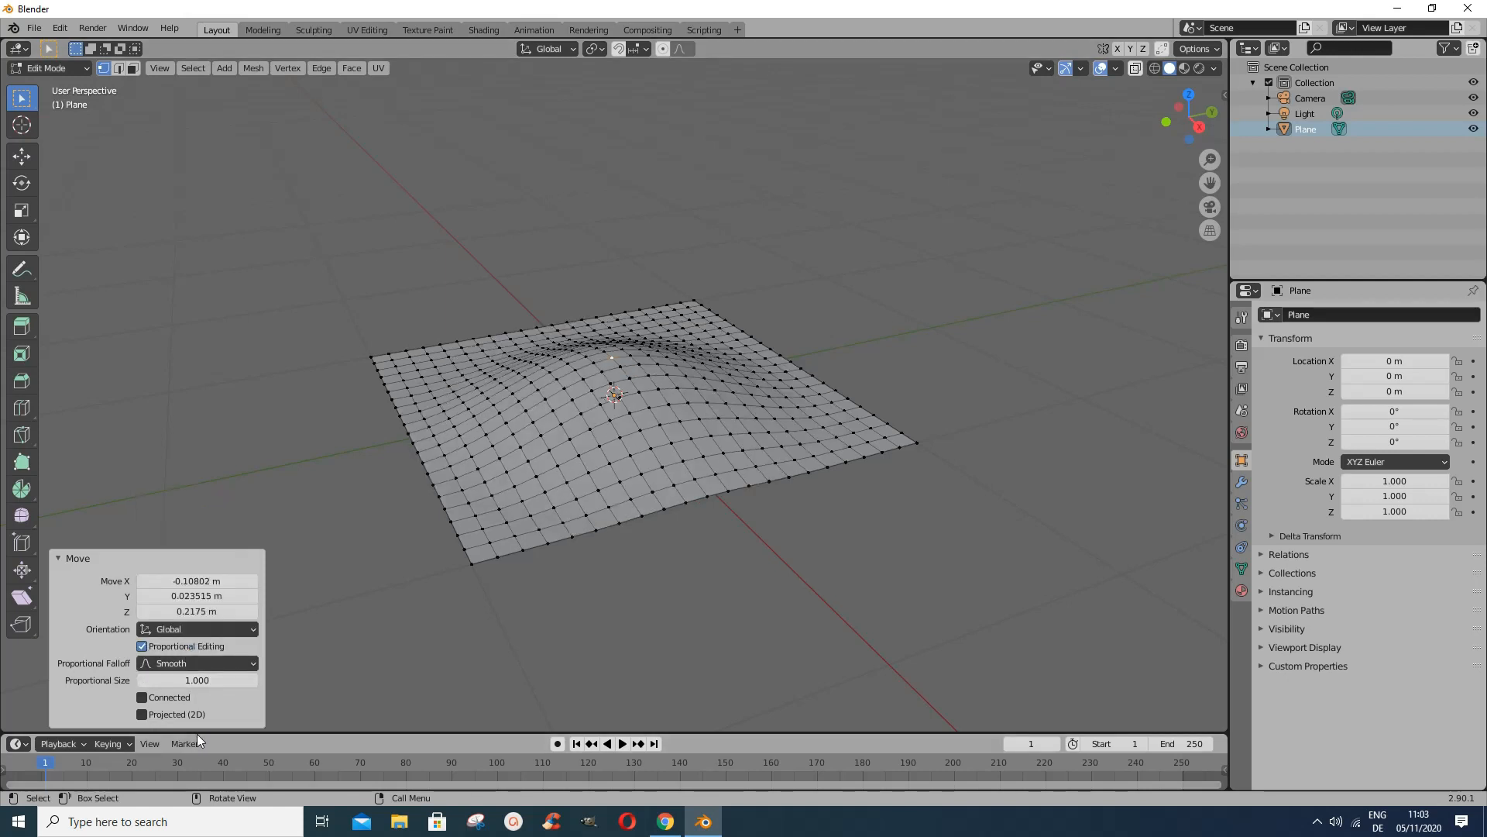
# Step: Move a single vertex near the hill's peak by about -0.054, 0.030, 0.123 m without proportional editing
pyautogui.click(360, 514)
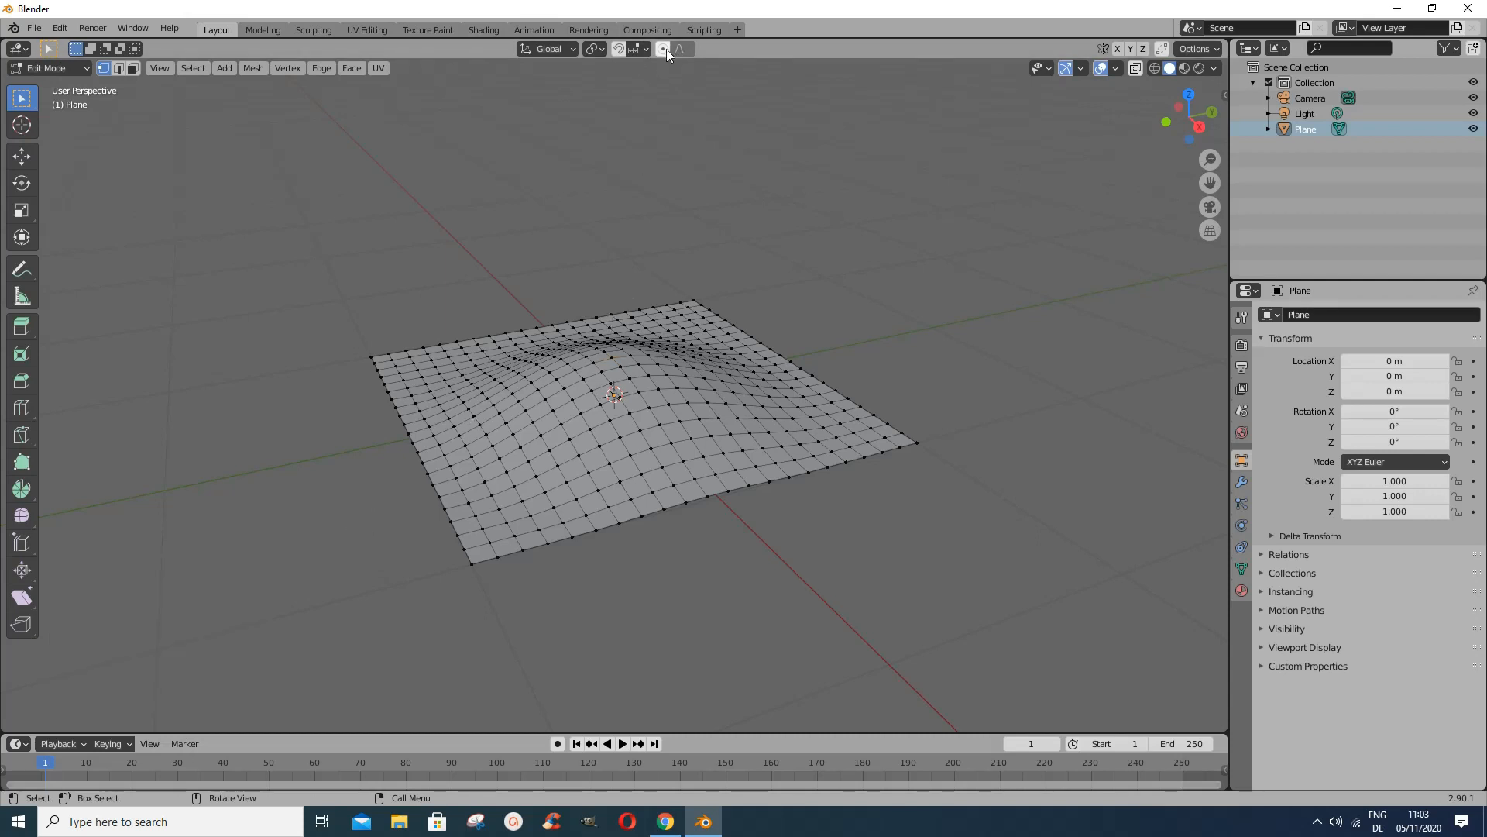
pyautogui.click(620, 366)
pyautogui.press('g')
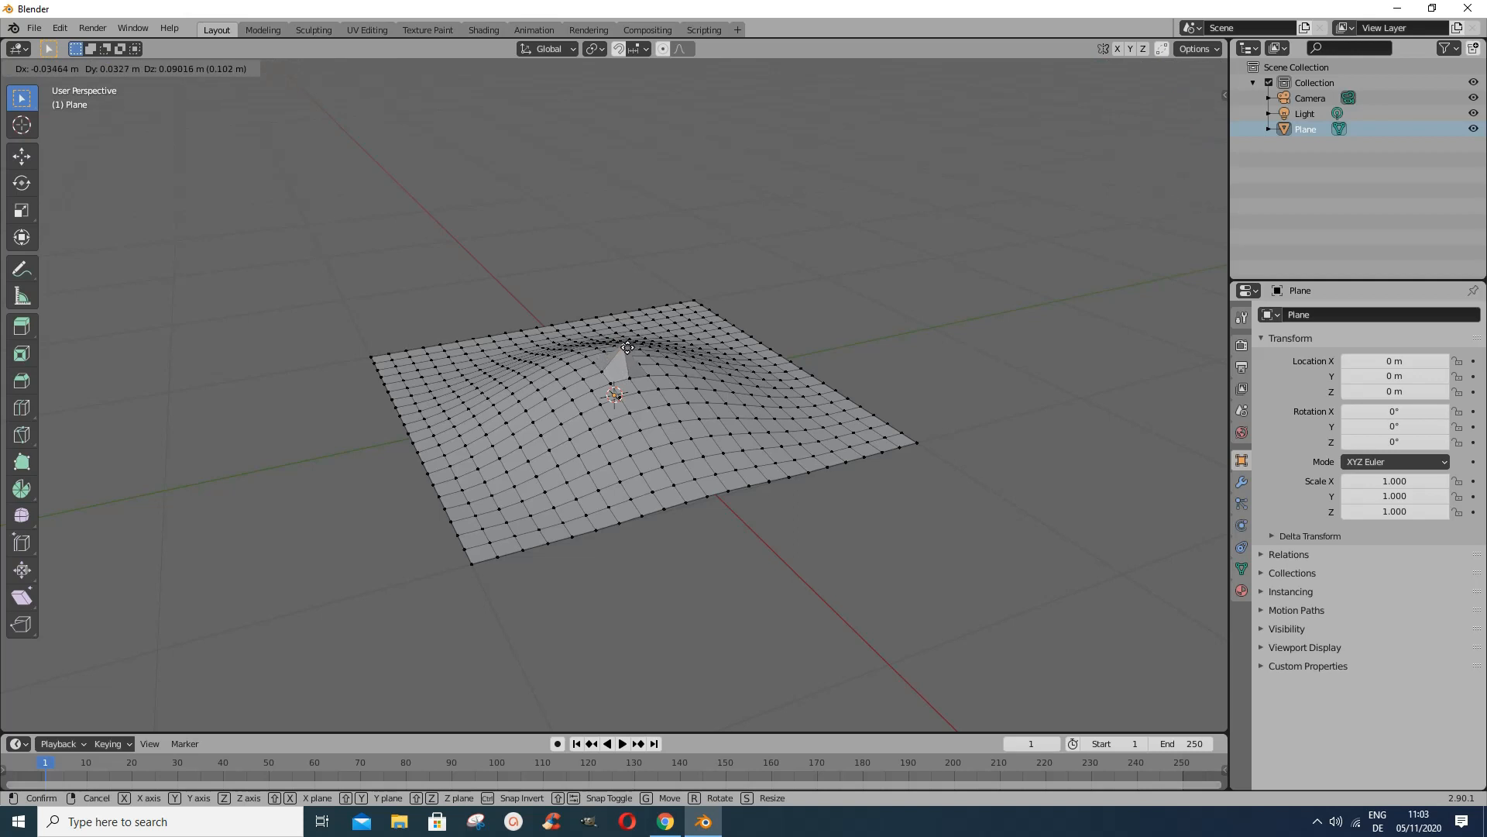
pyautogui.click(624, 341)
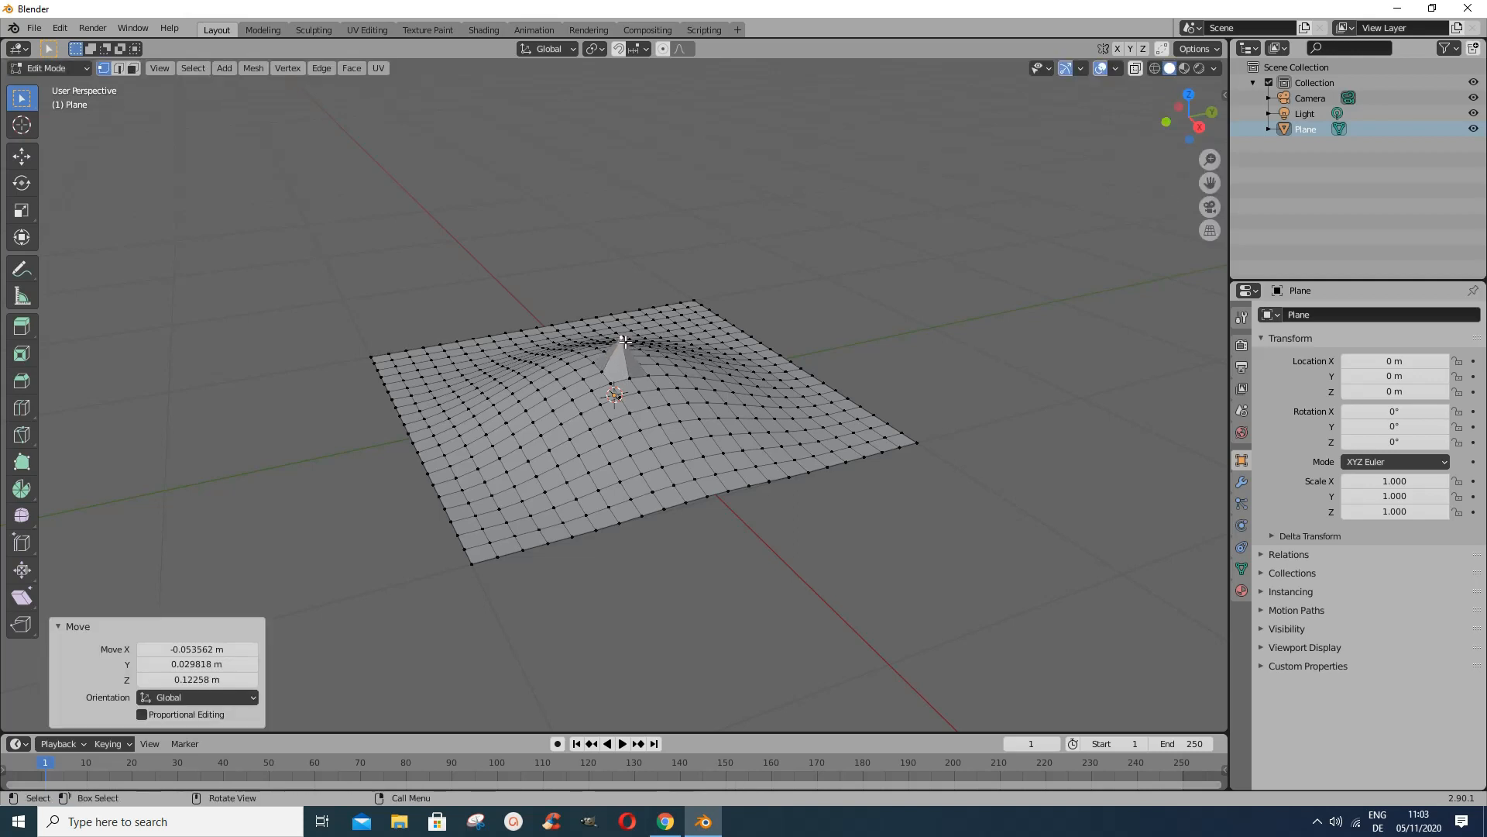
# Step: Enable Proportional Editing and raise the peak vertex about 0.190 m along Z with Smooth falloff, trying several influence sizes and ending at about 0.62
pyautogui.click(661, 49)
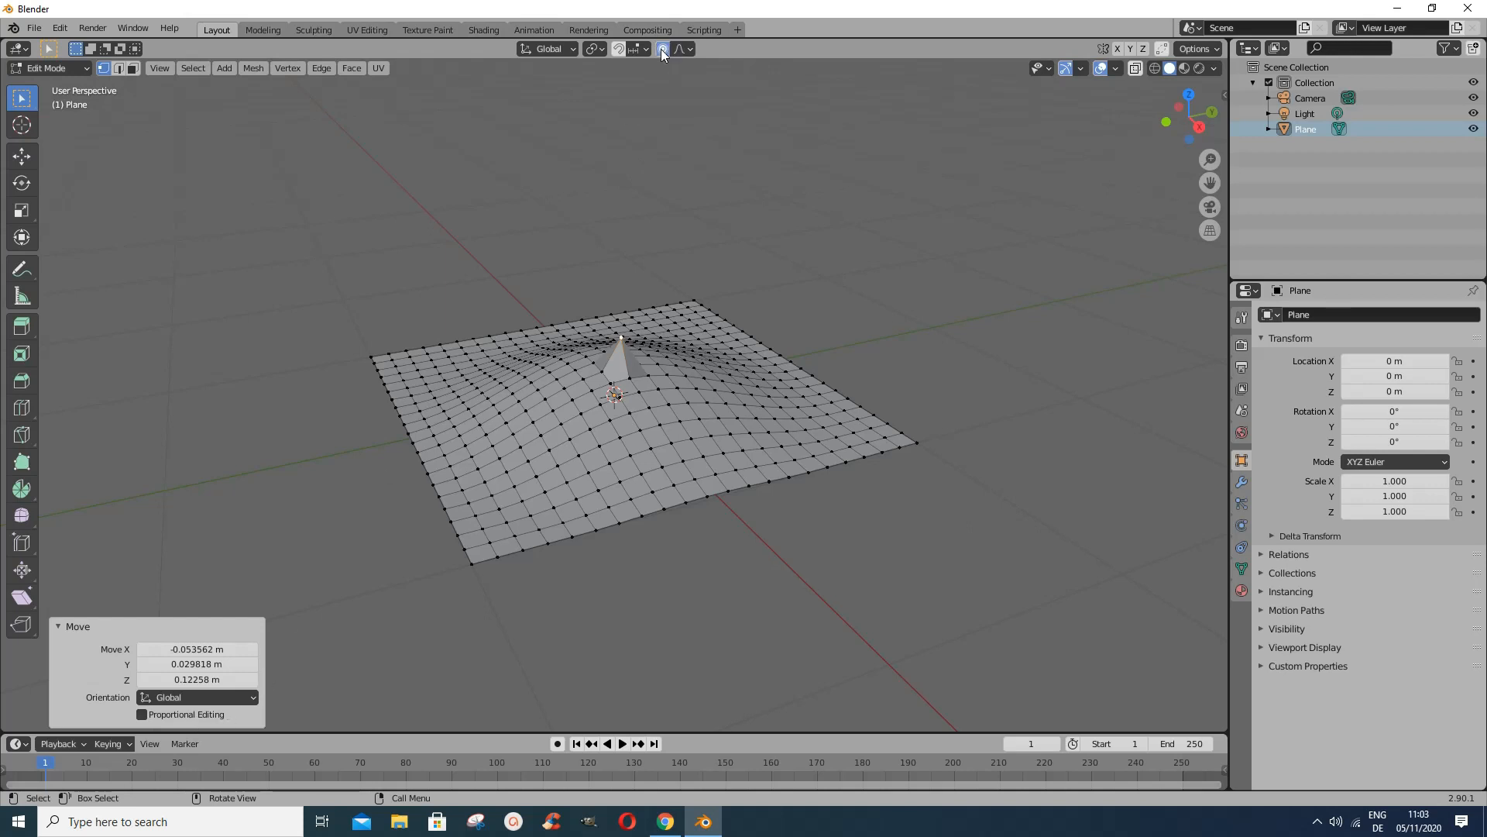
pyautogui.click(620, 327)
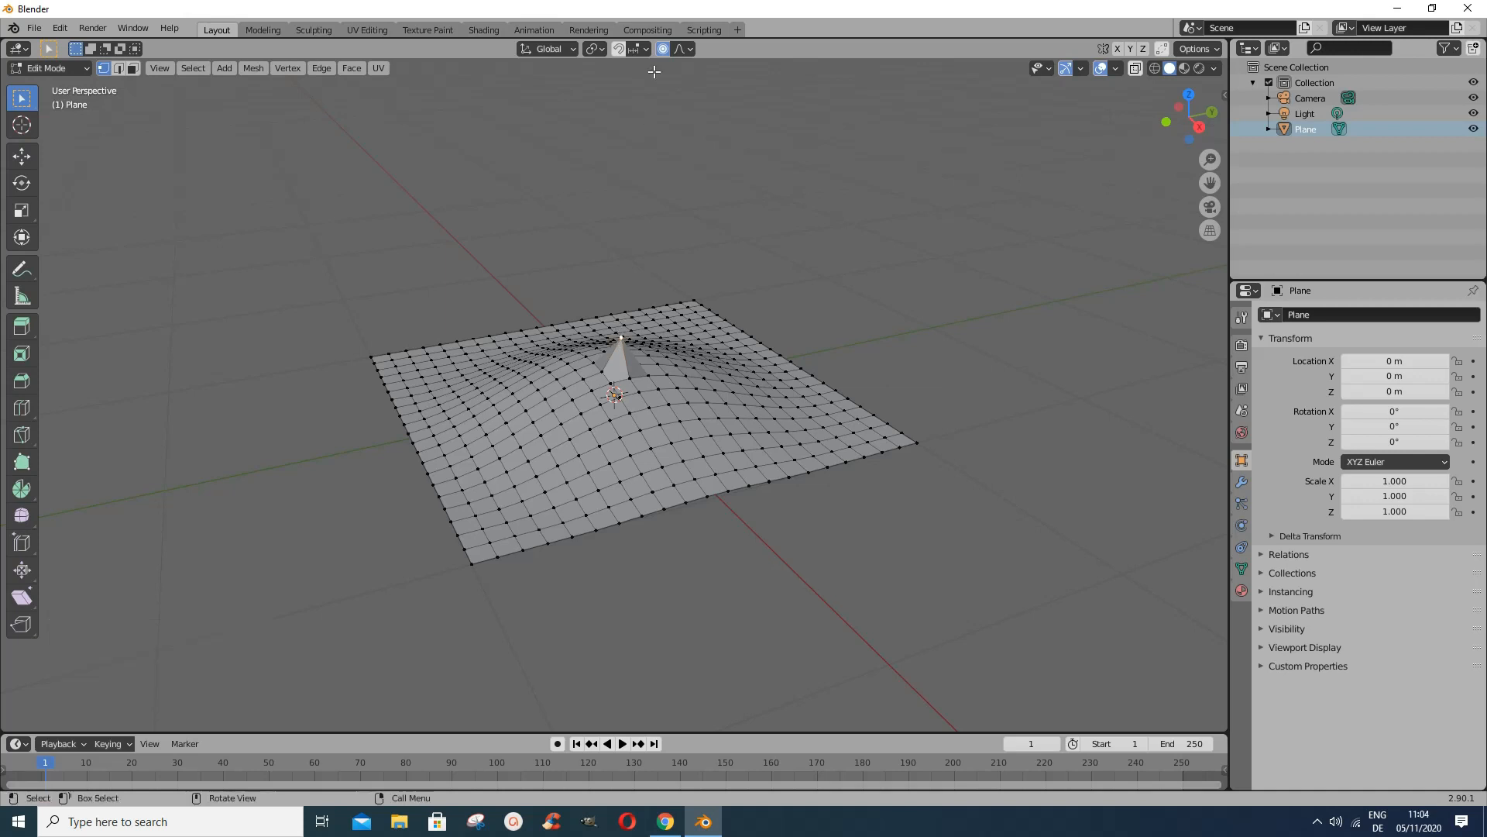
pyautogui.press('g')
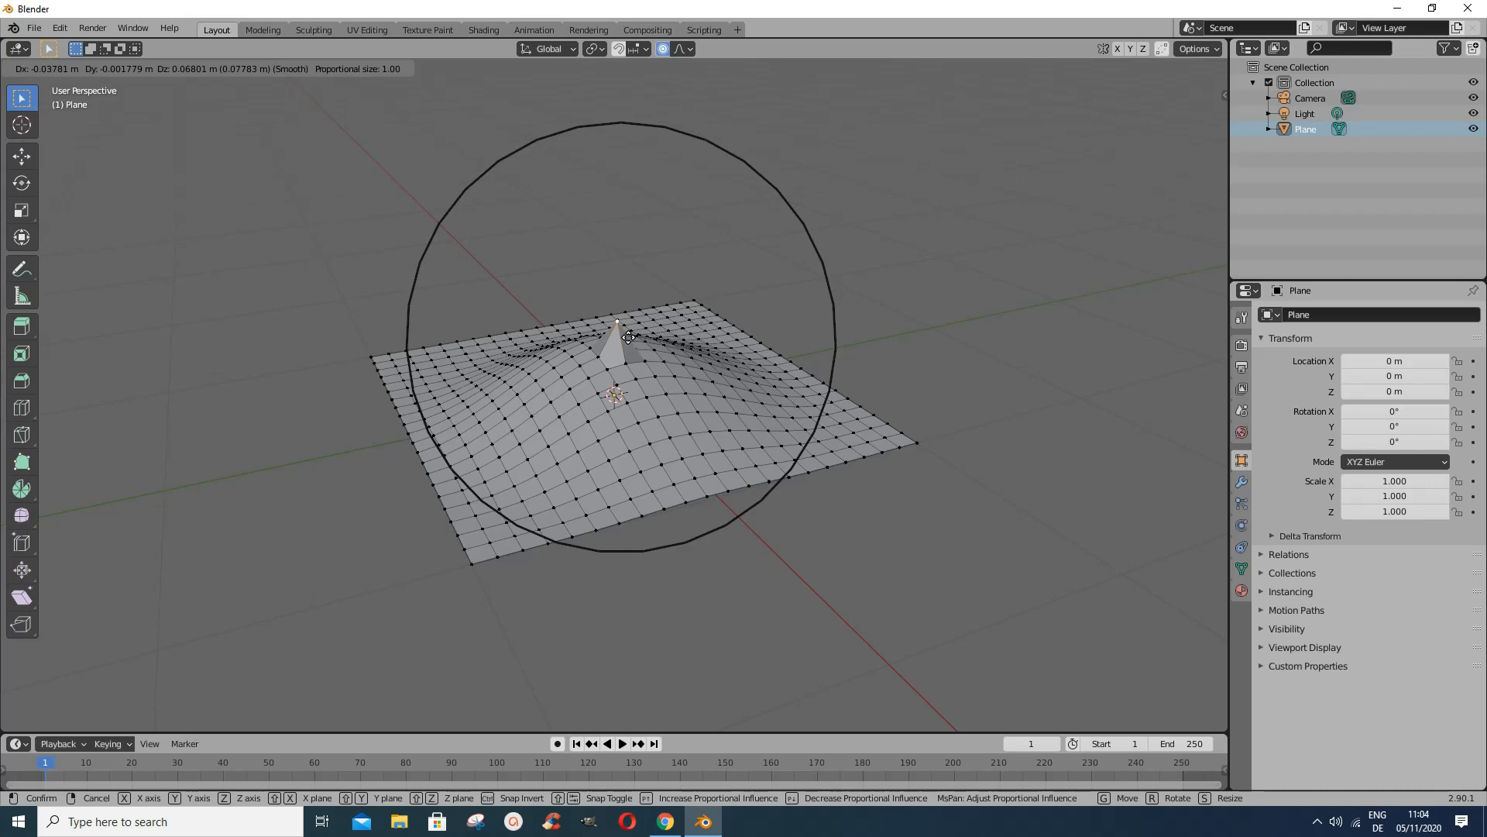
pyautogui.press('z')
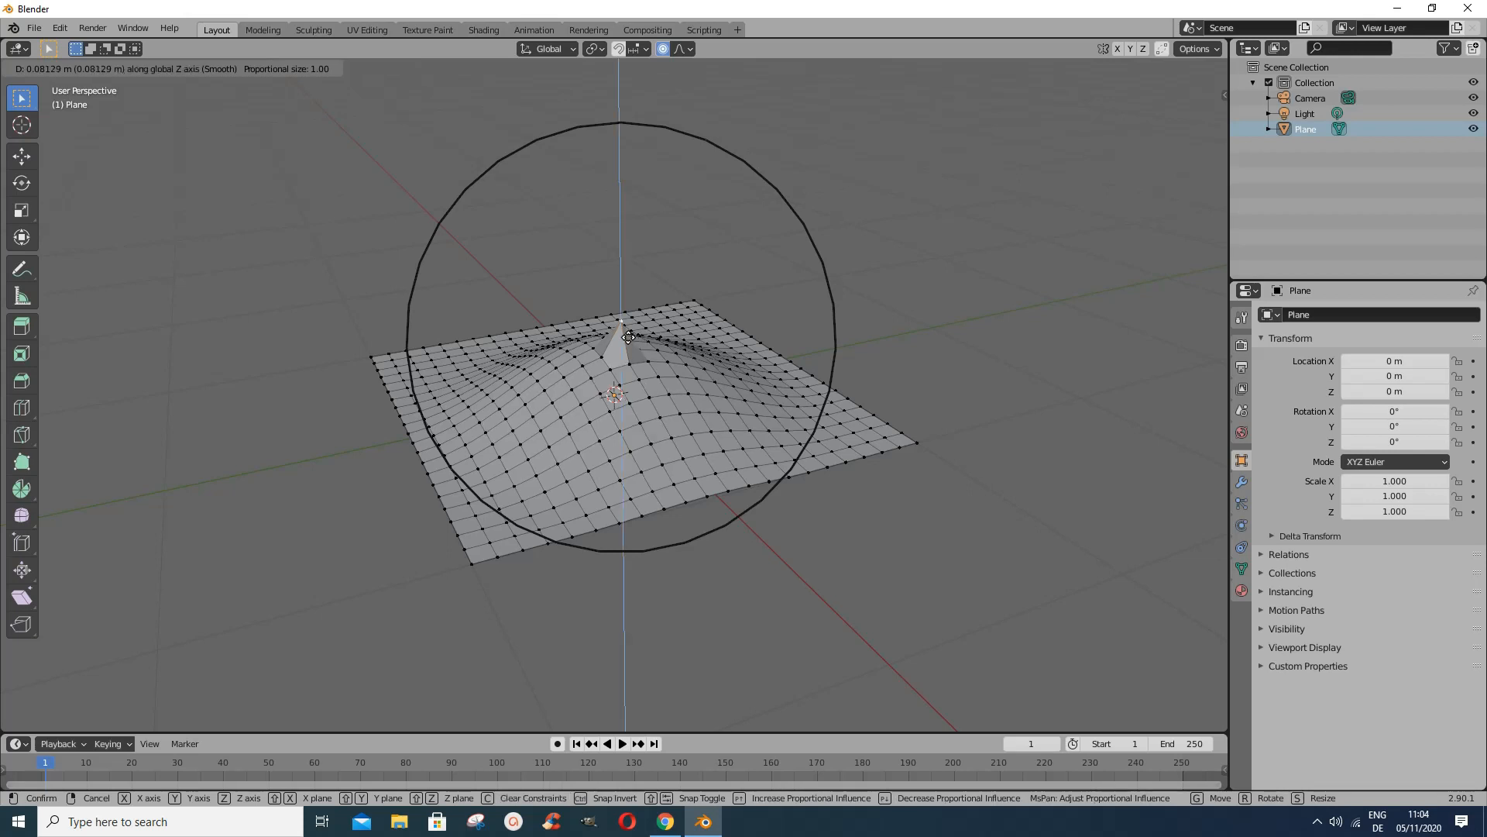
pyautogui.scroll(-1, 629, 336)
pyautogui.scroll(-2, 629, 338)
pyautogui.scroll(3, 628, 338)
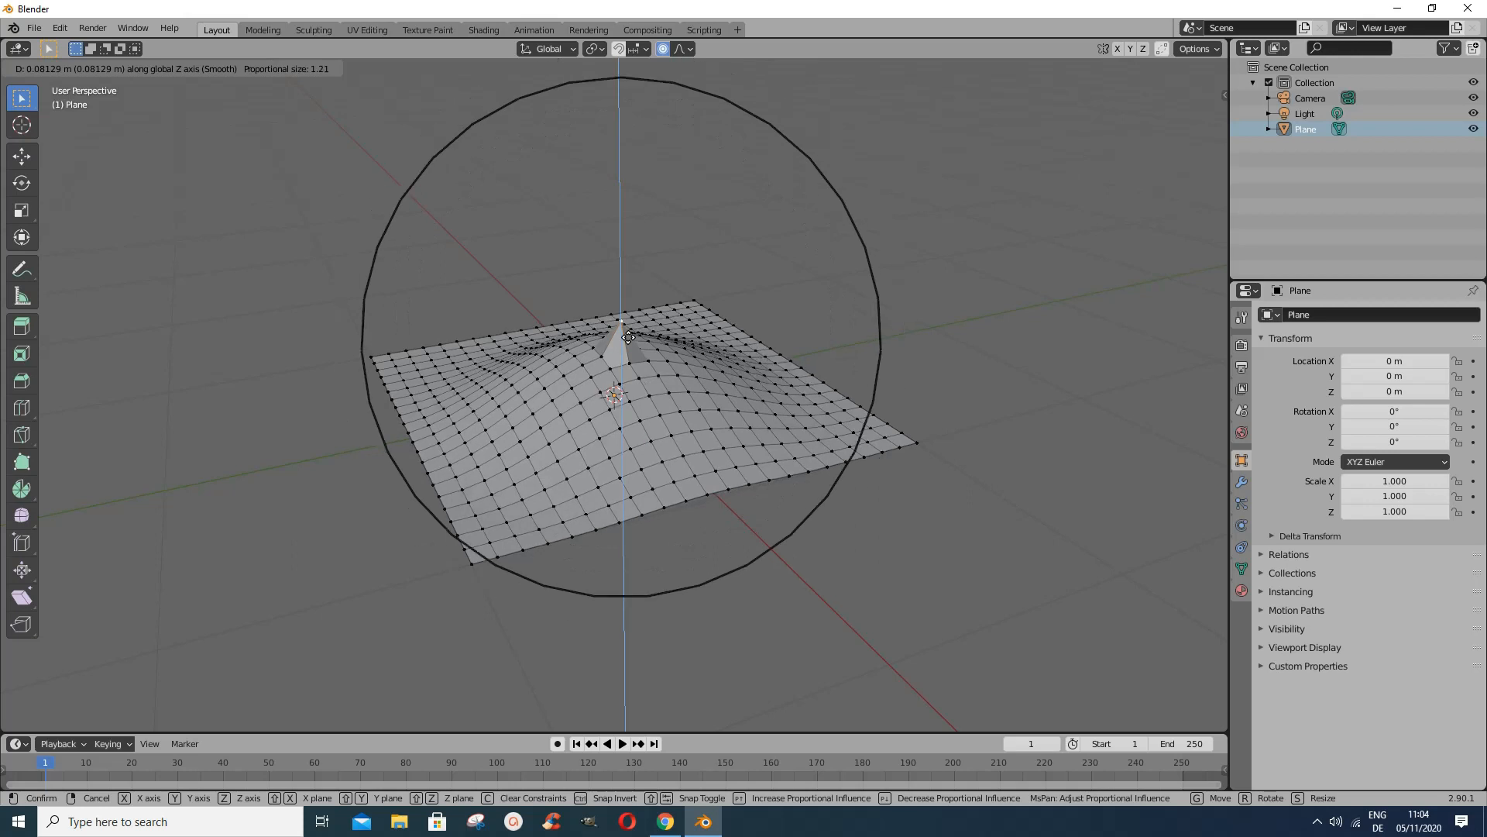
pyautogui.scroll(6, 628, 336)
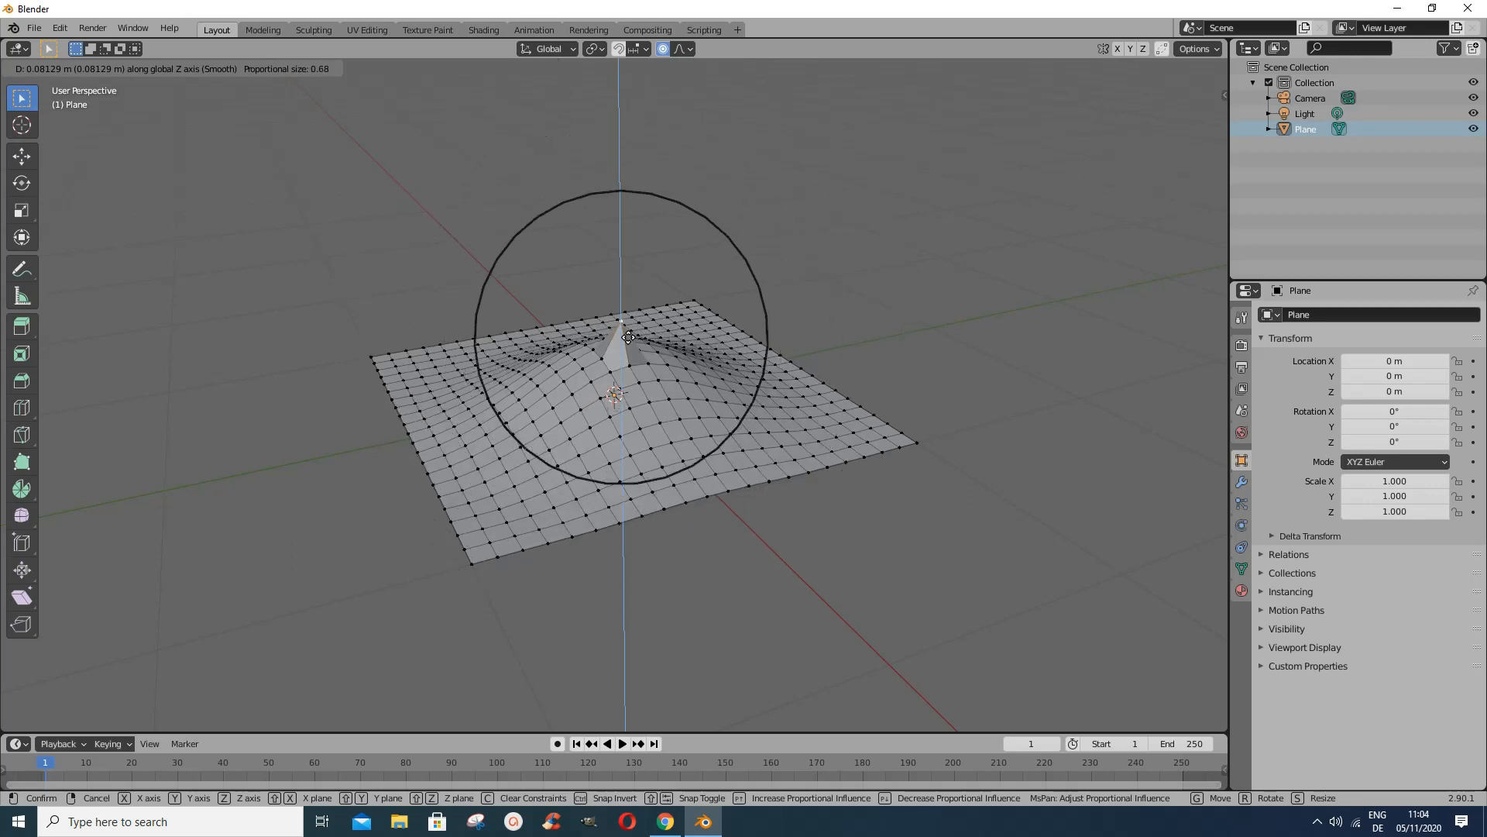
pyautogui.scroll(1, 629, 336)
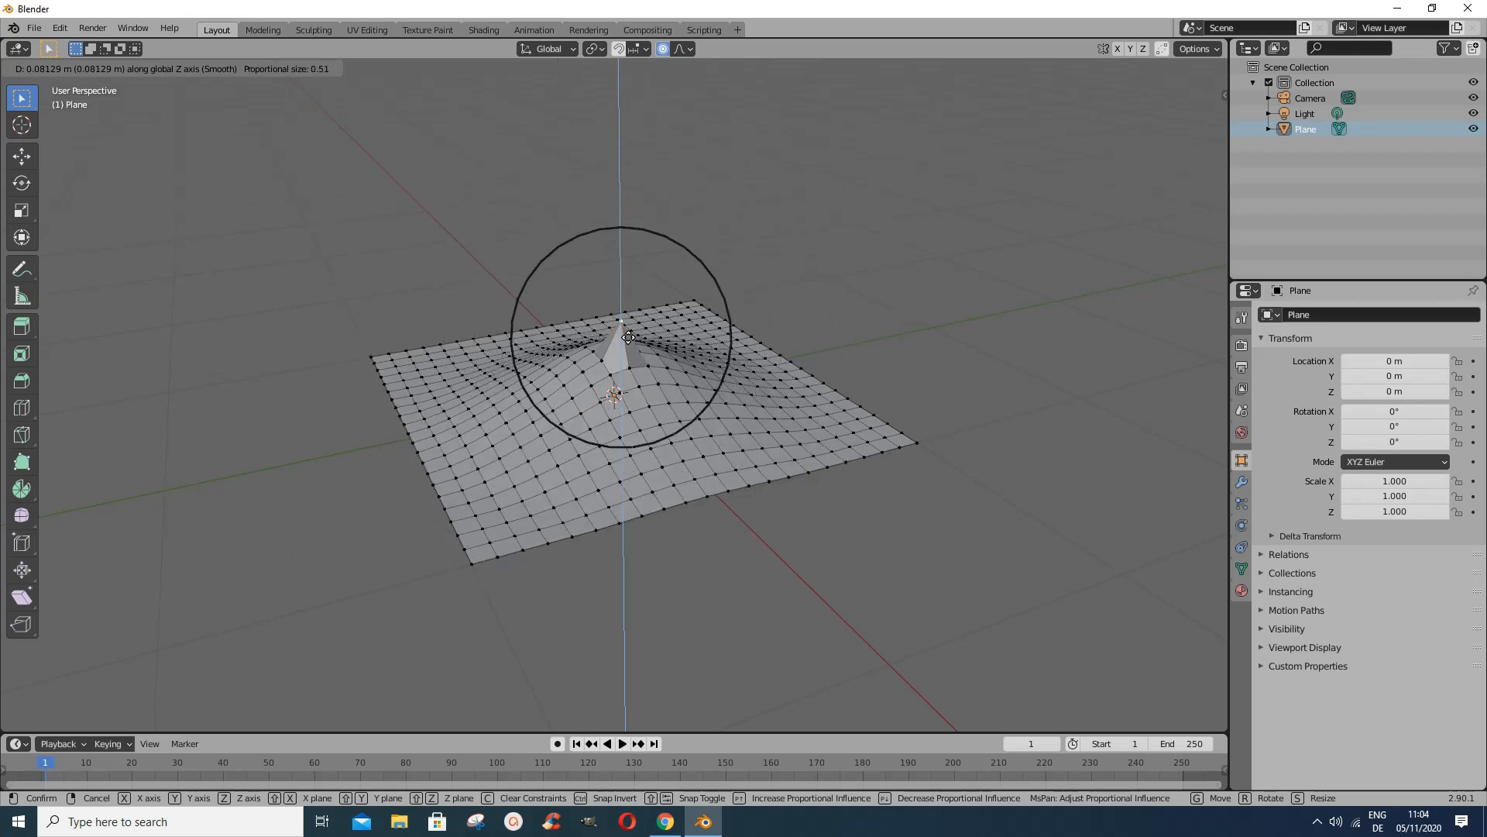
pyautogui.scroll(-3, 628, 338)
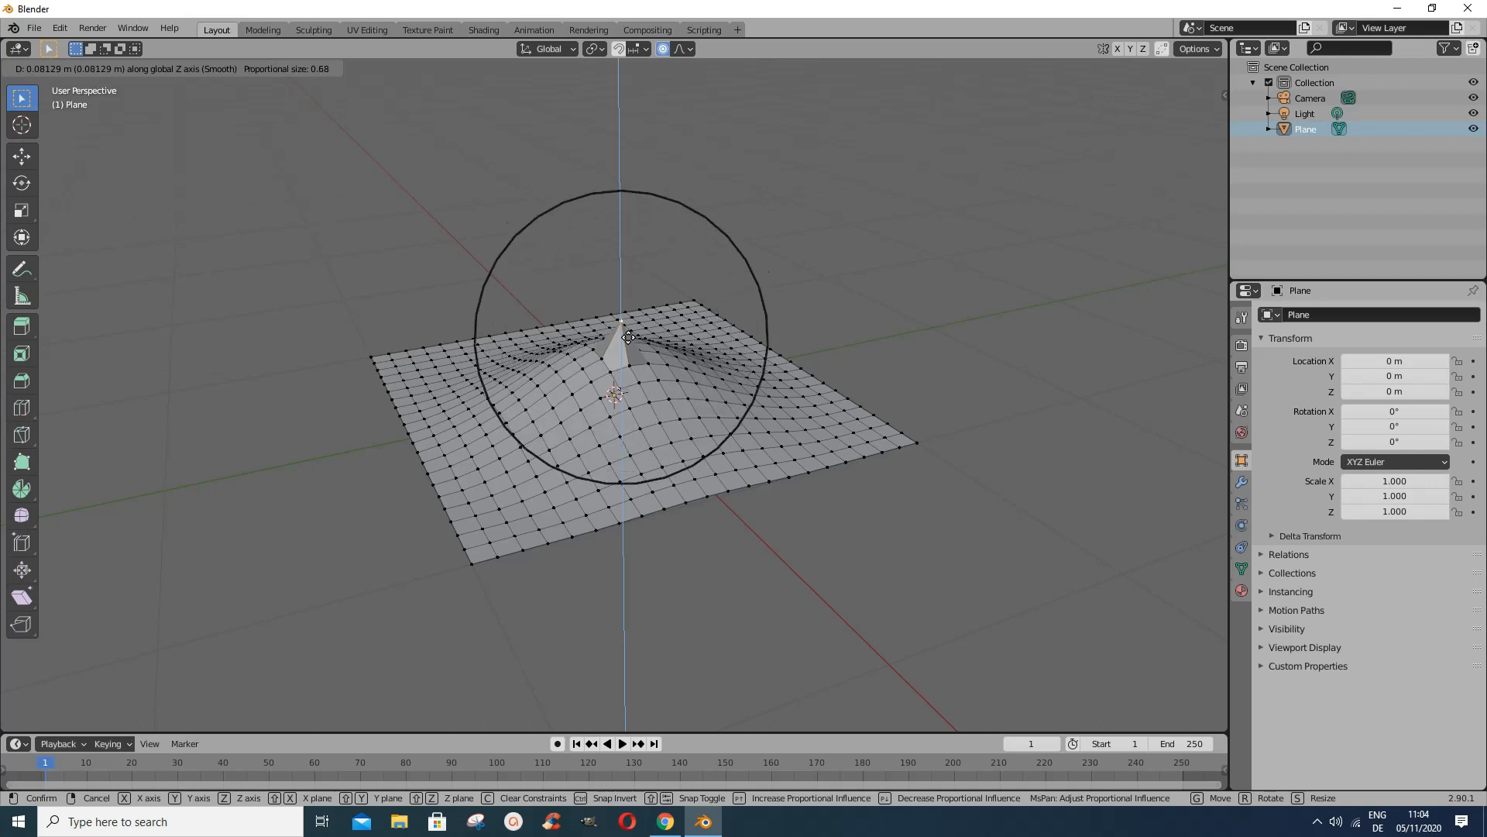
pyautogui.scroll(-3, 628, 336)
pyautogui.scroll(-3, 628, 336)
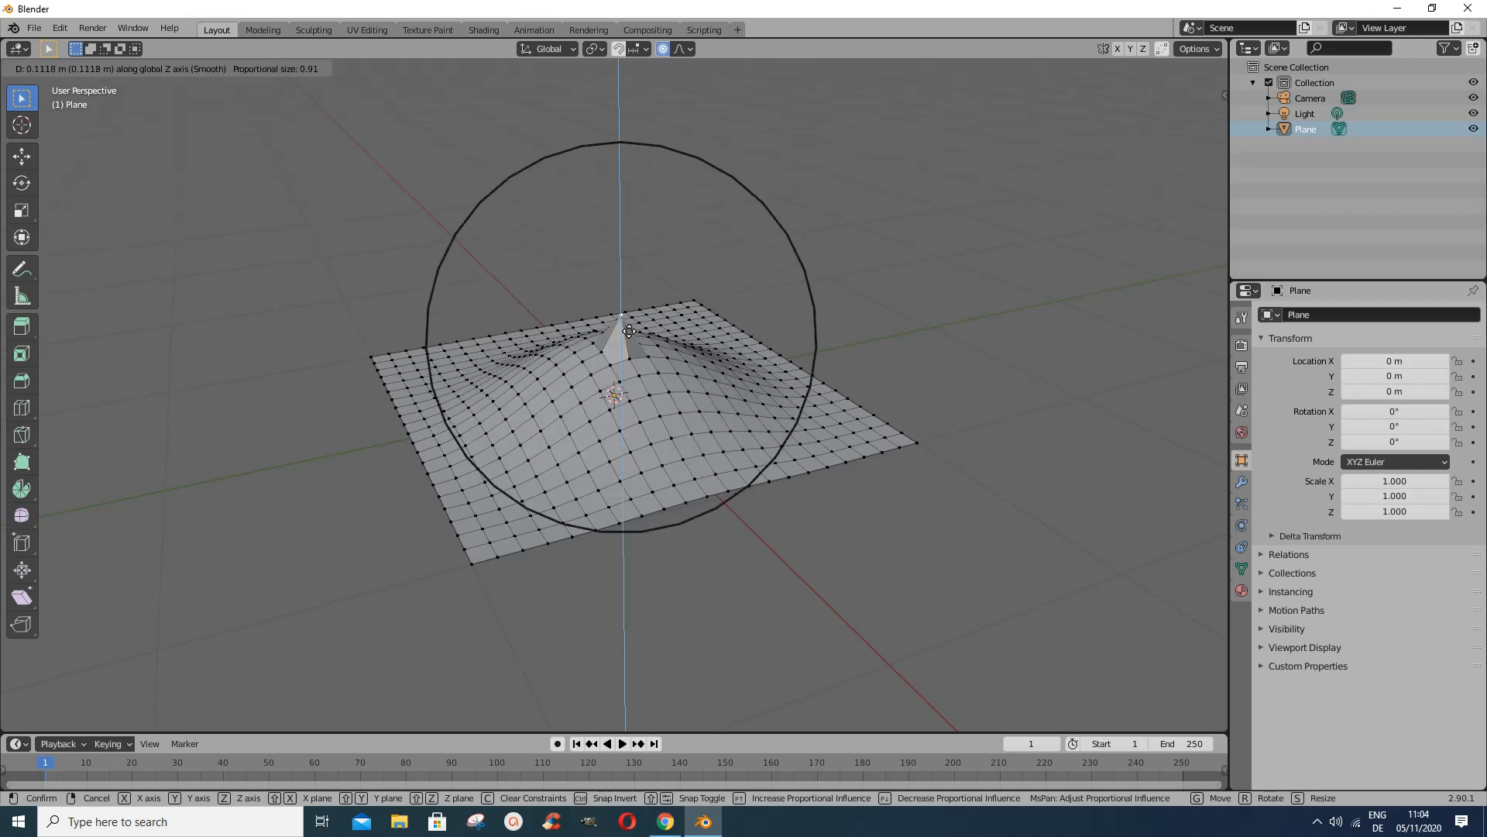
pyautogui.scroll(-2, 629, 332)
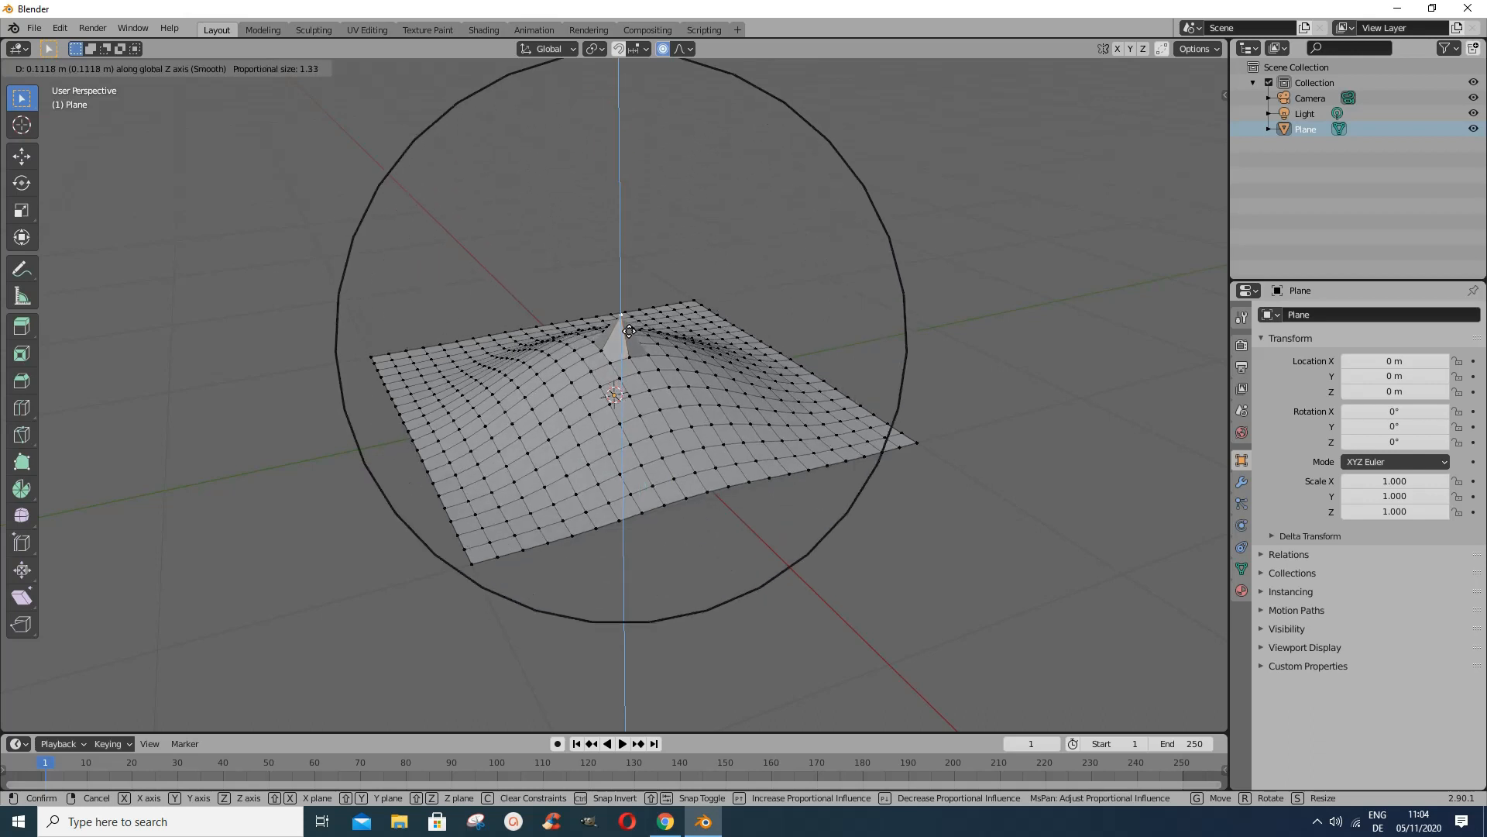
pyautogui.scroll(-2, 629, 331)
pyautogui.scroll(6, 629, 332)
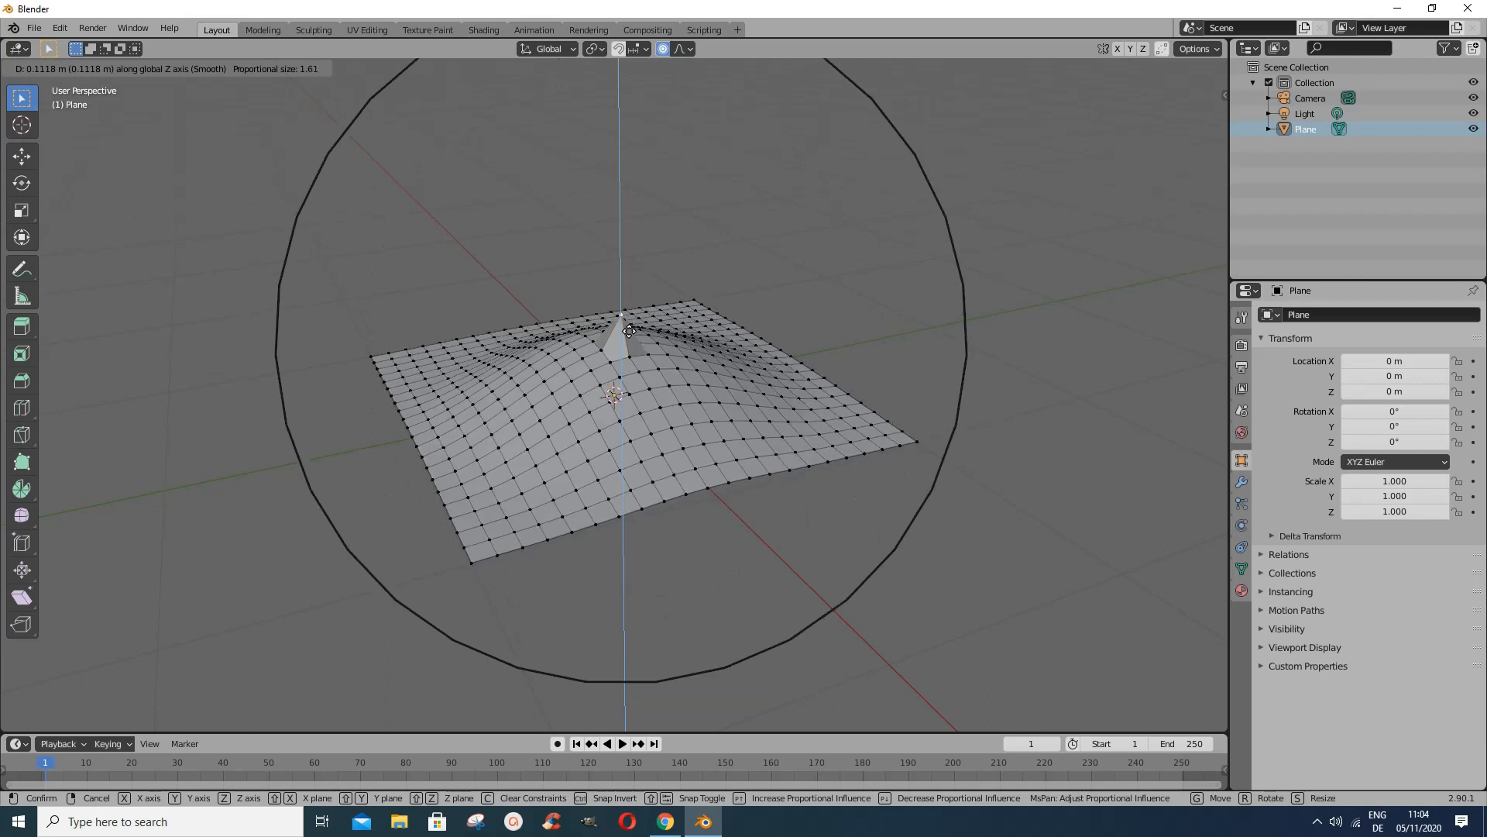
pyautogui.scroll(5, 629, 331)
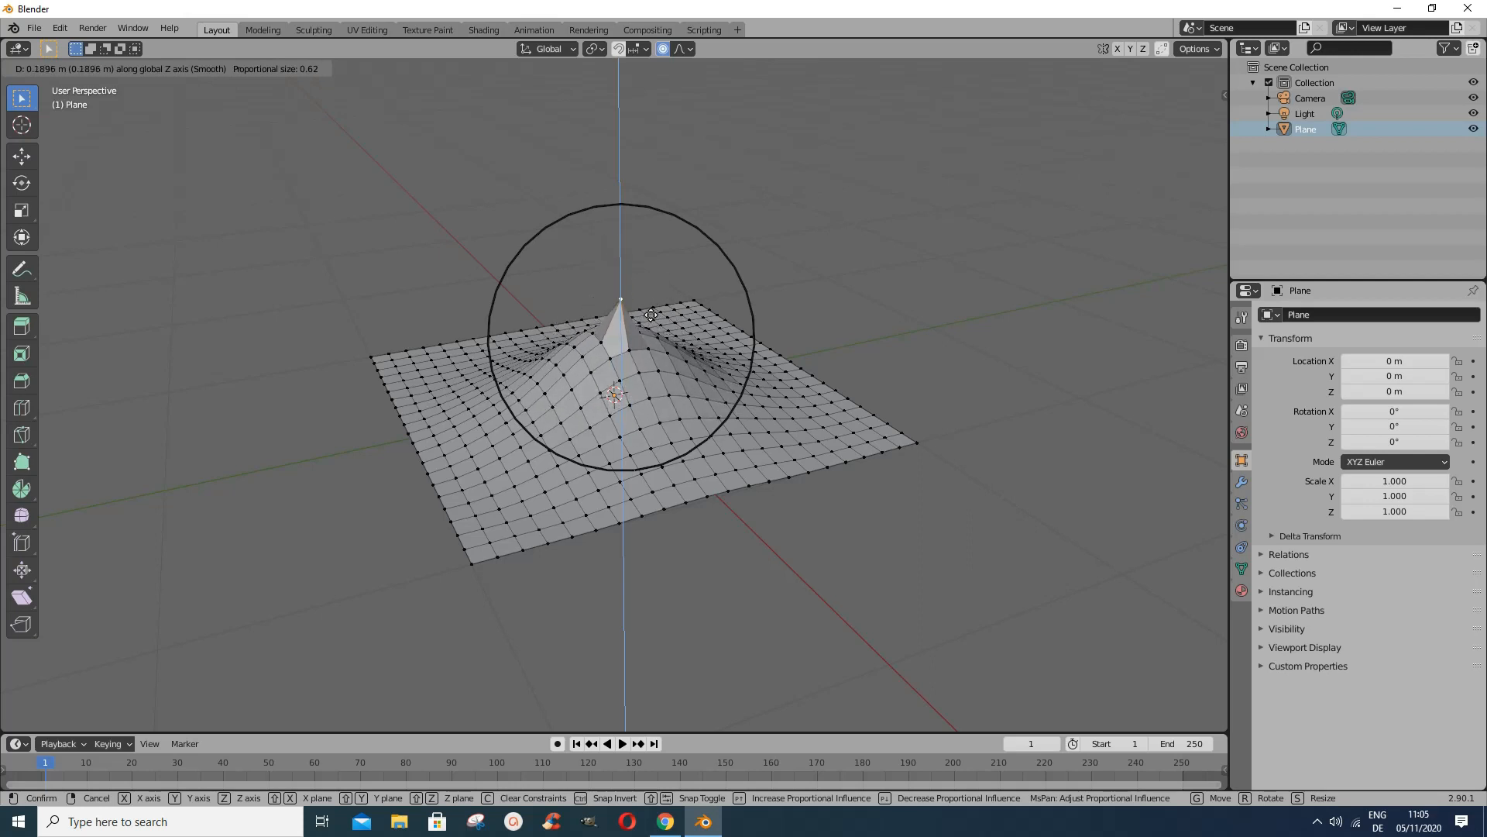
pyautogui.click(651, 314)
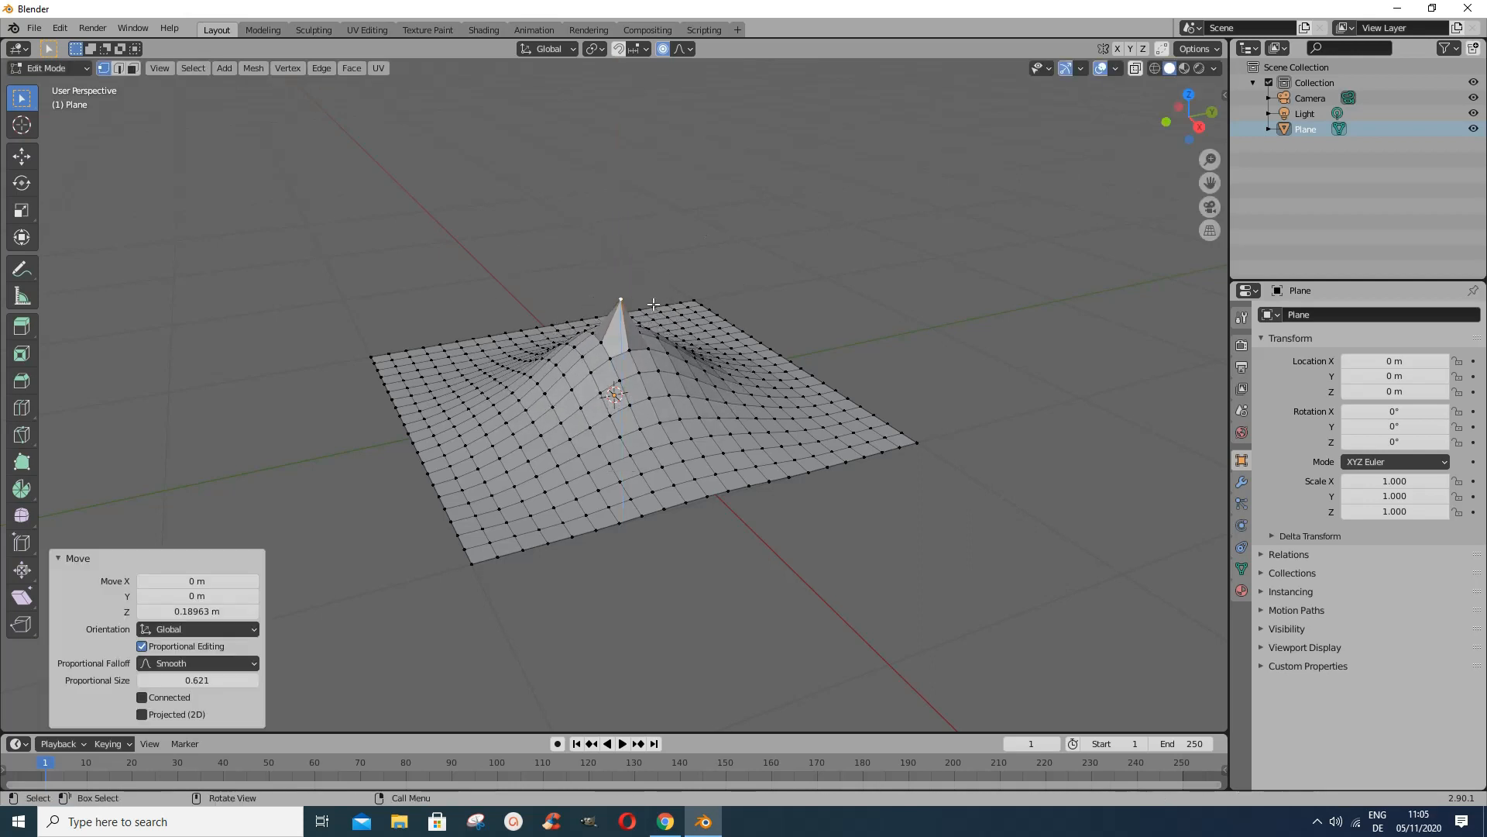
# Step: Set the proportional falloff to Constant and move the peak vertex by about -0.100, 0.084, 0.252 m
pyautogui.click(690, 50)
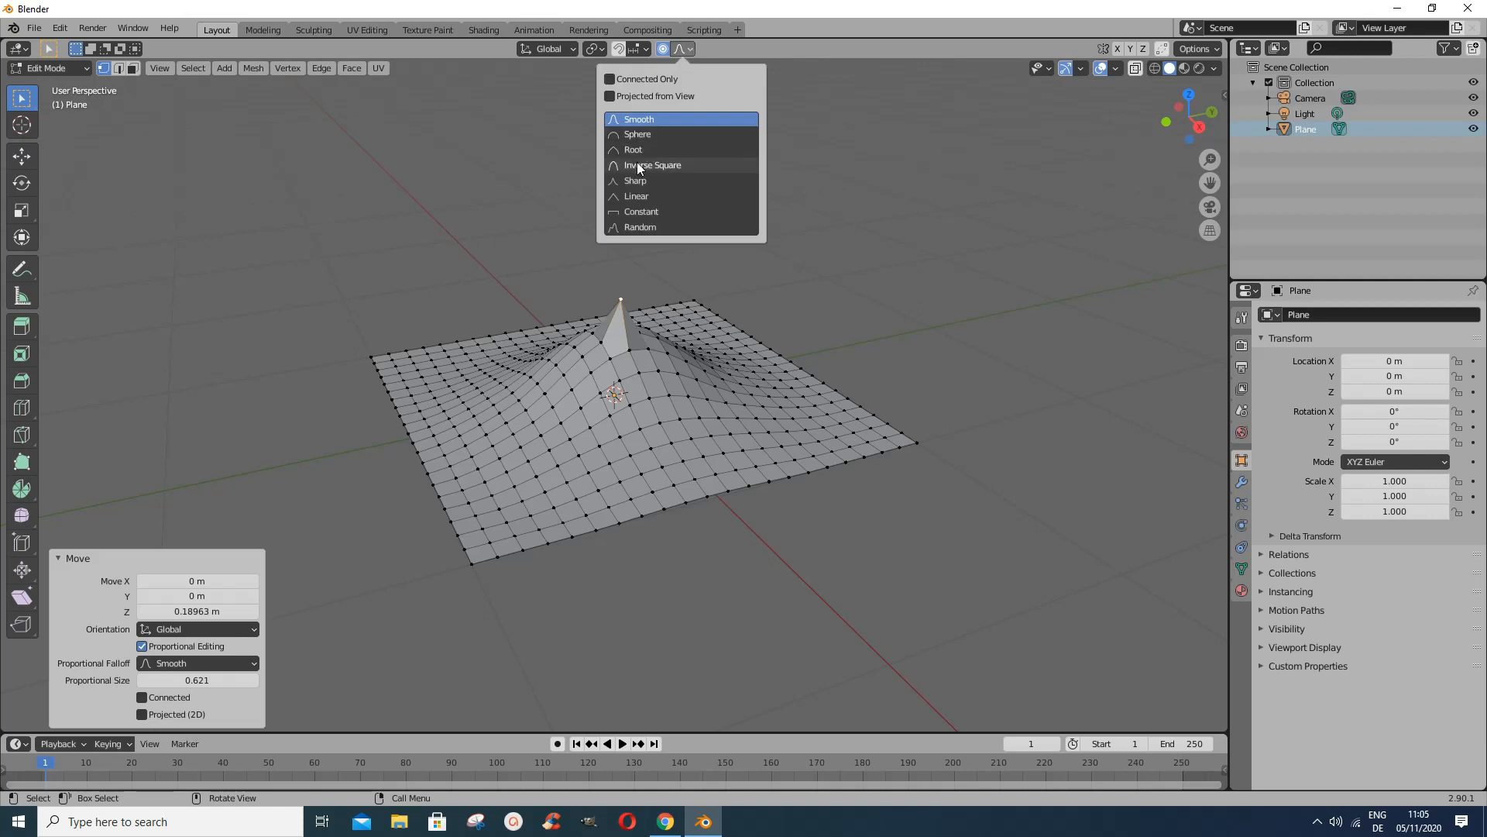
pyautogui.click(640, 211)
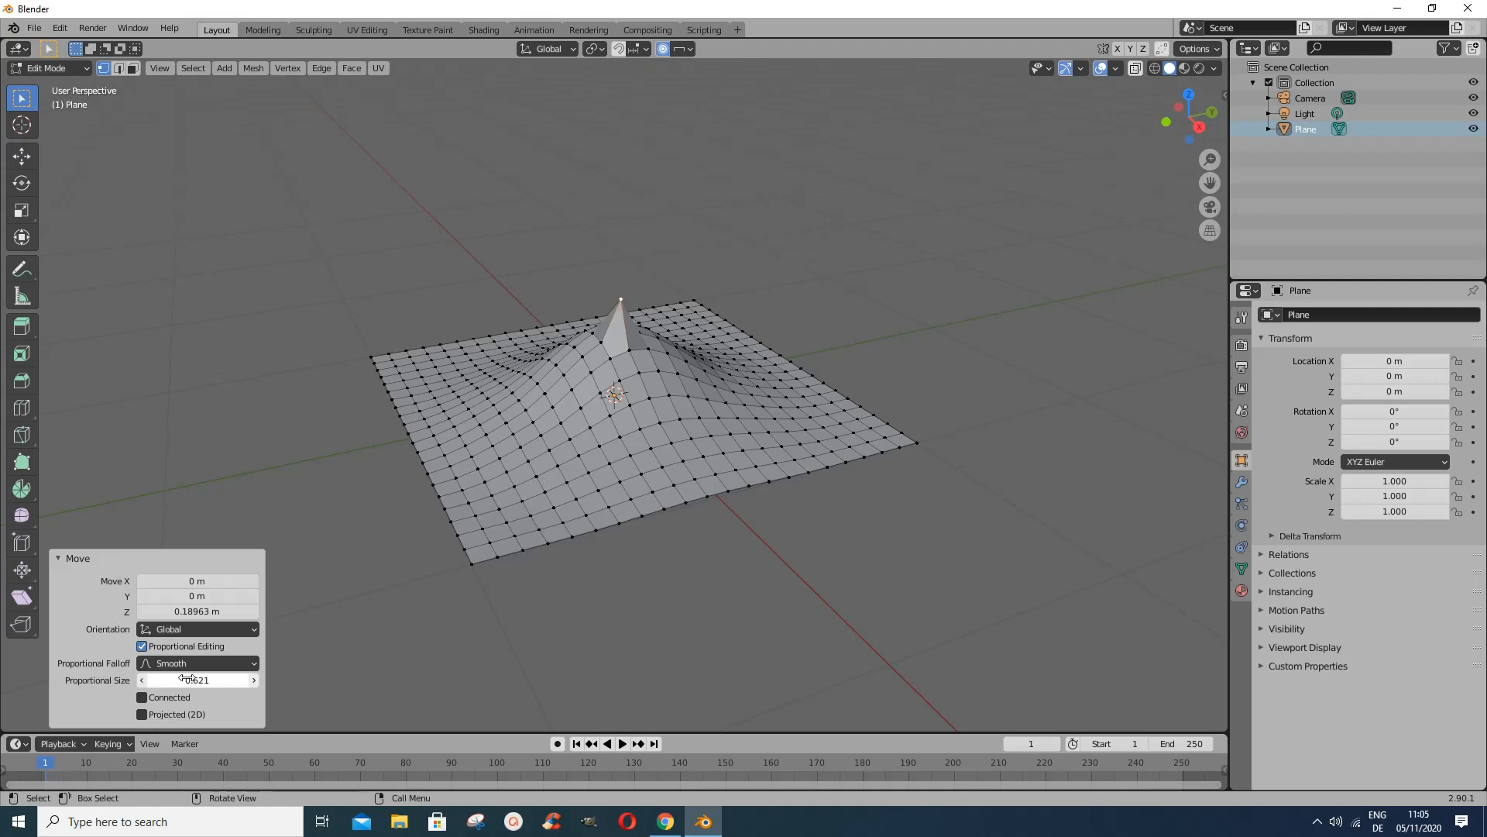
pyautogui.click(623, 301)
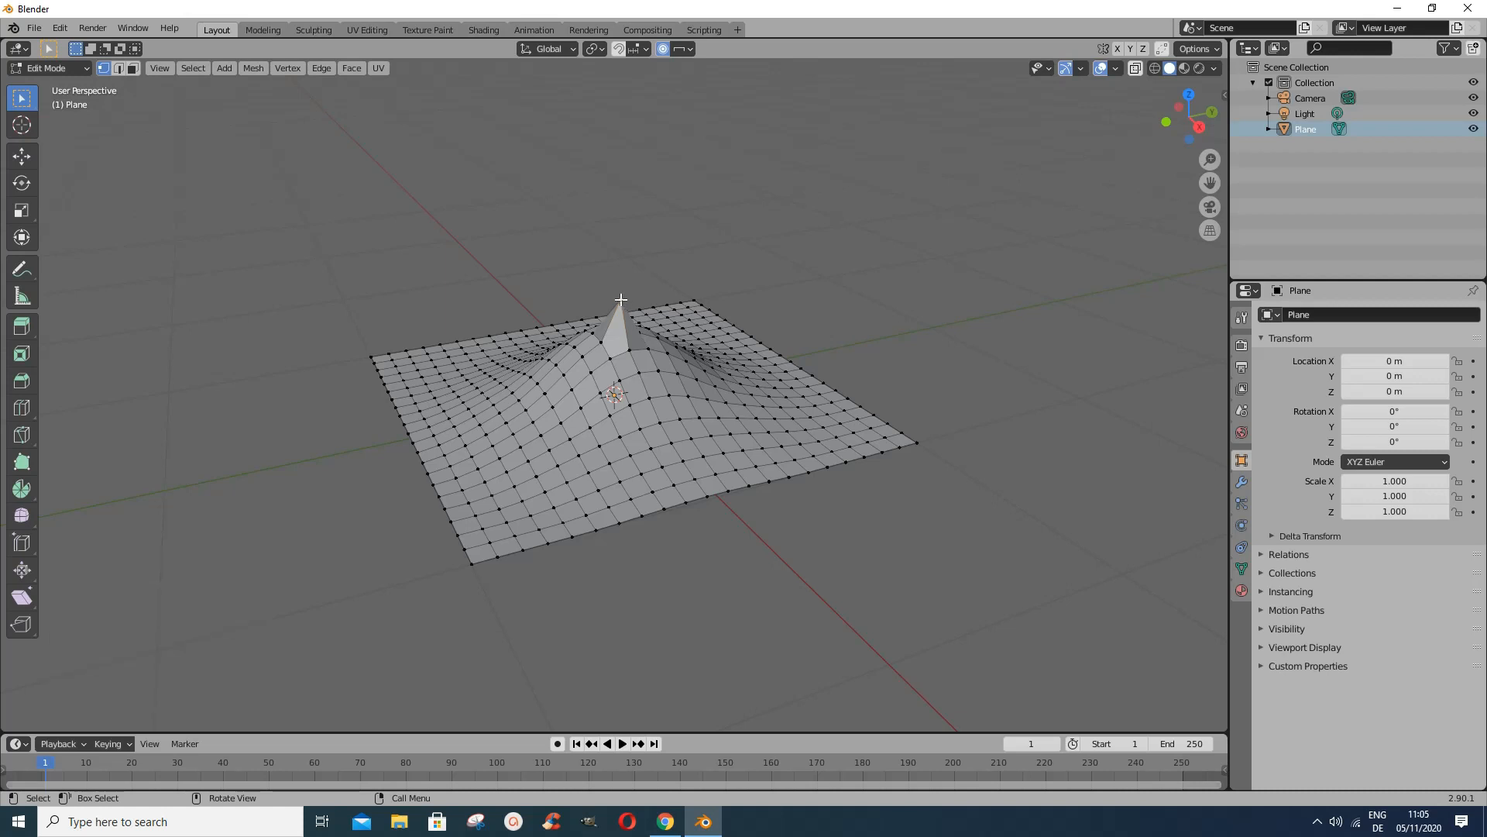
pyautogui.press('g')
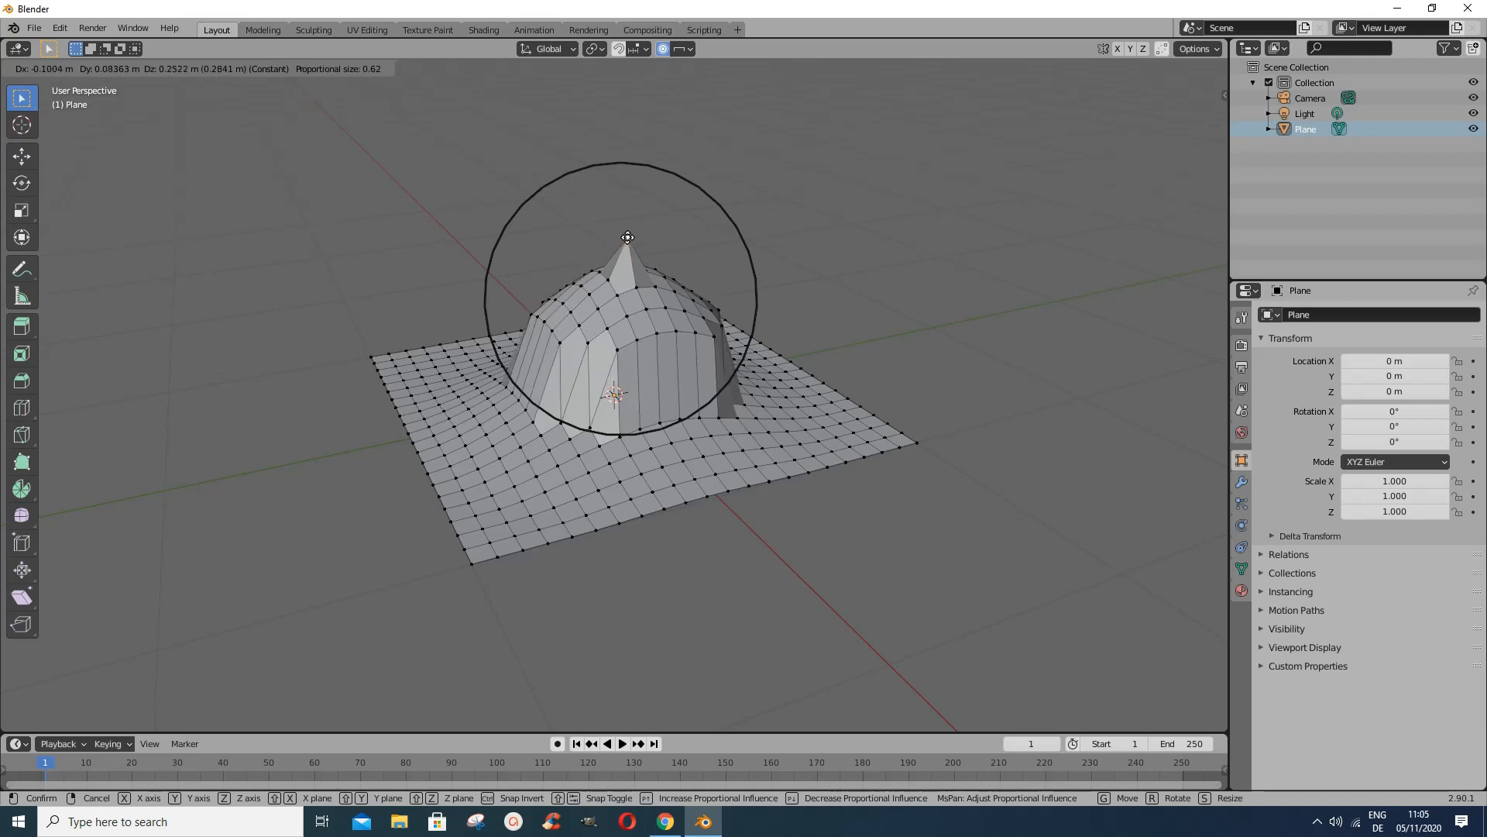
pyautogui.click(627, 235)
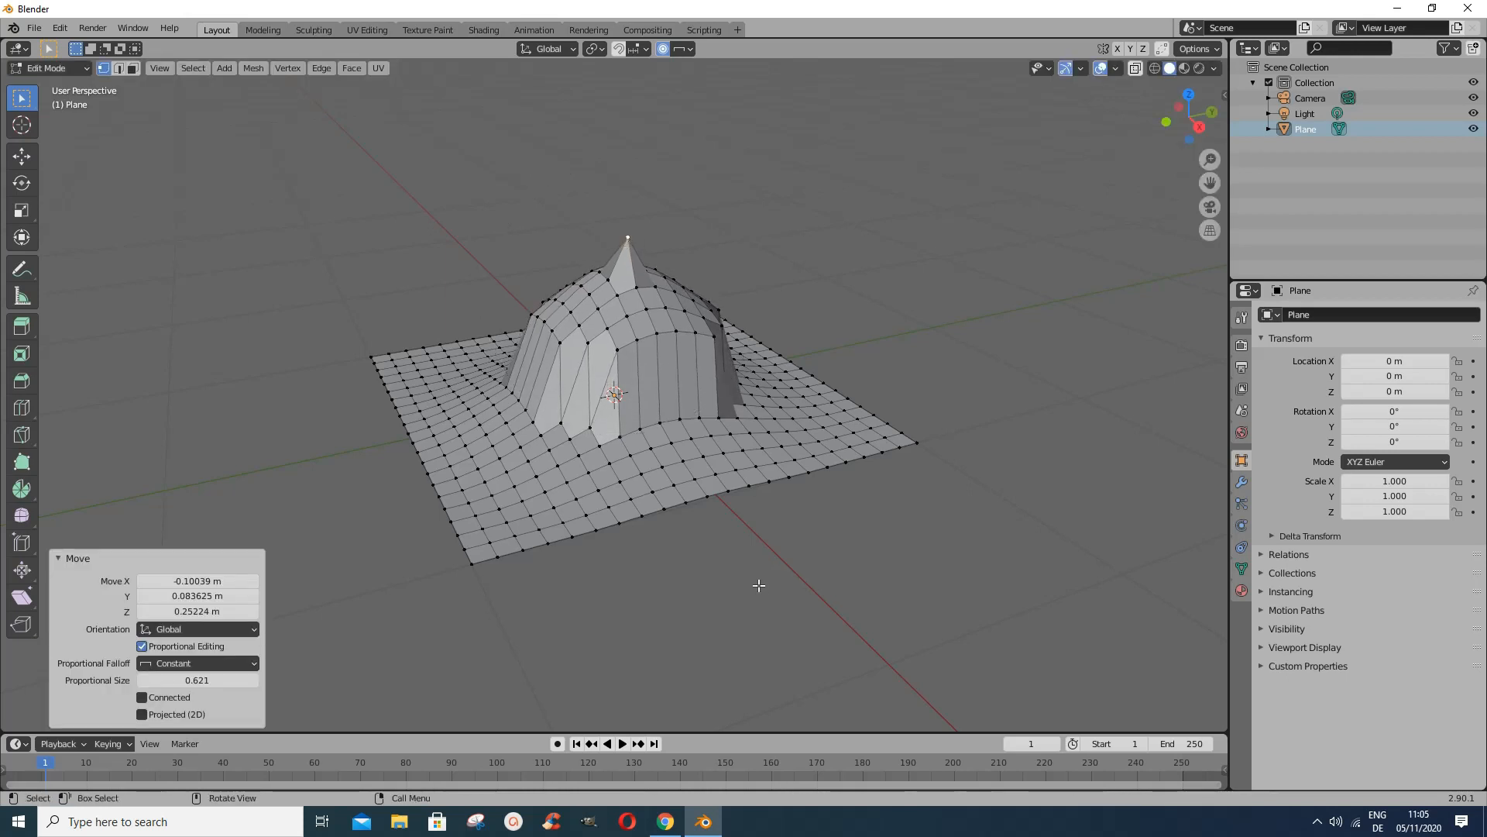